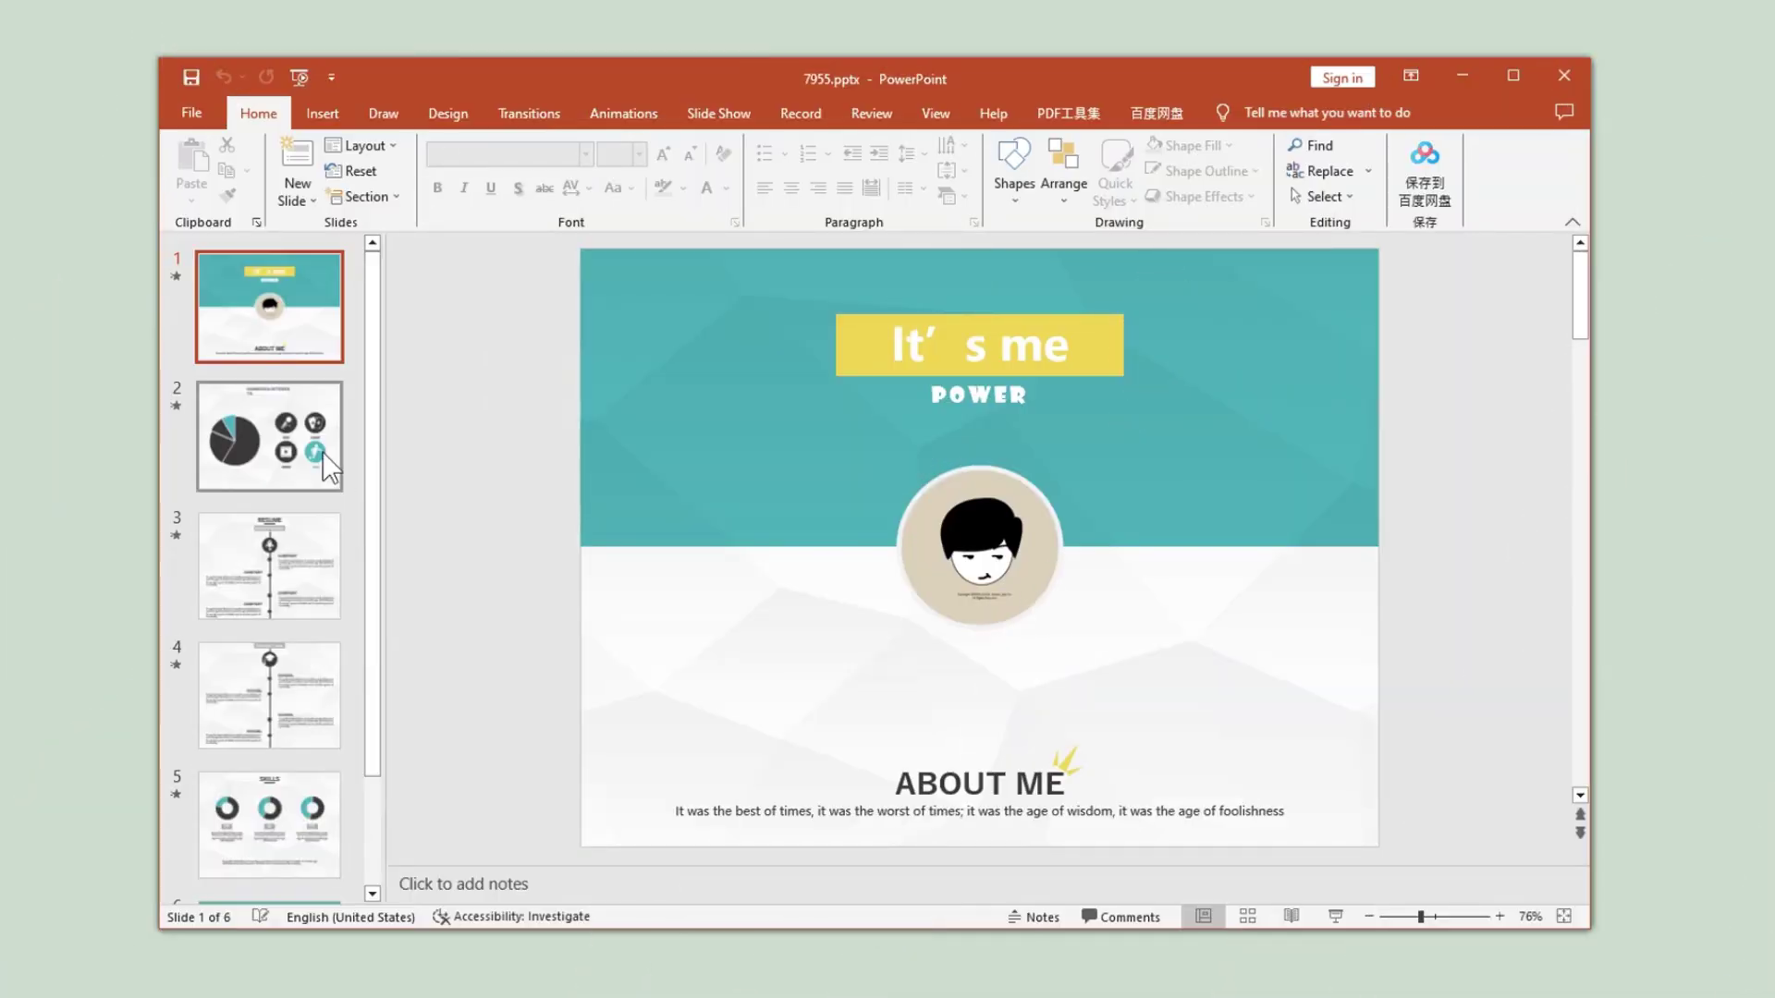
# Browse the Hobbies&Interests, Education and Skills slides, then open Tokyo.pptx from Downloads
pyautogui.click(313, 450)
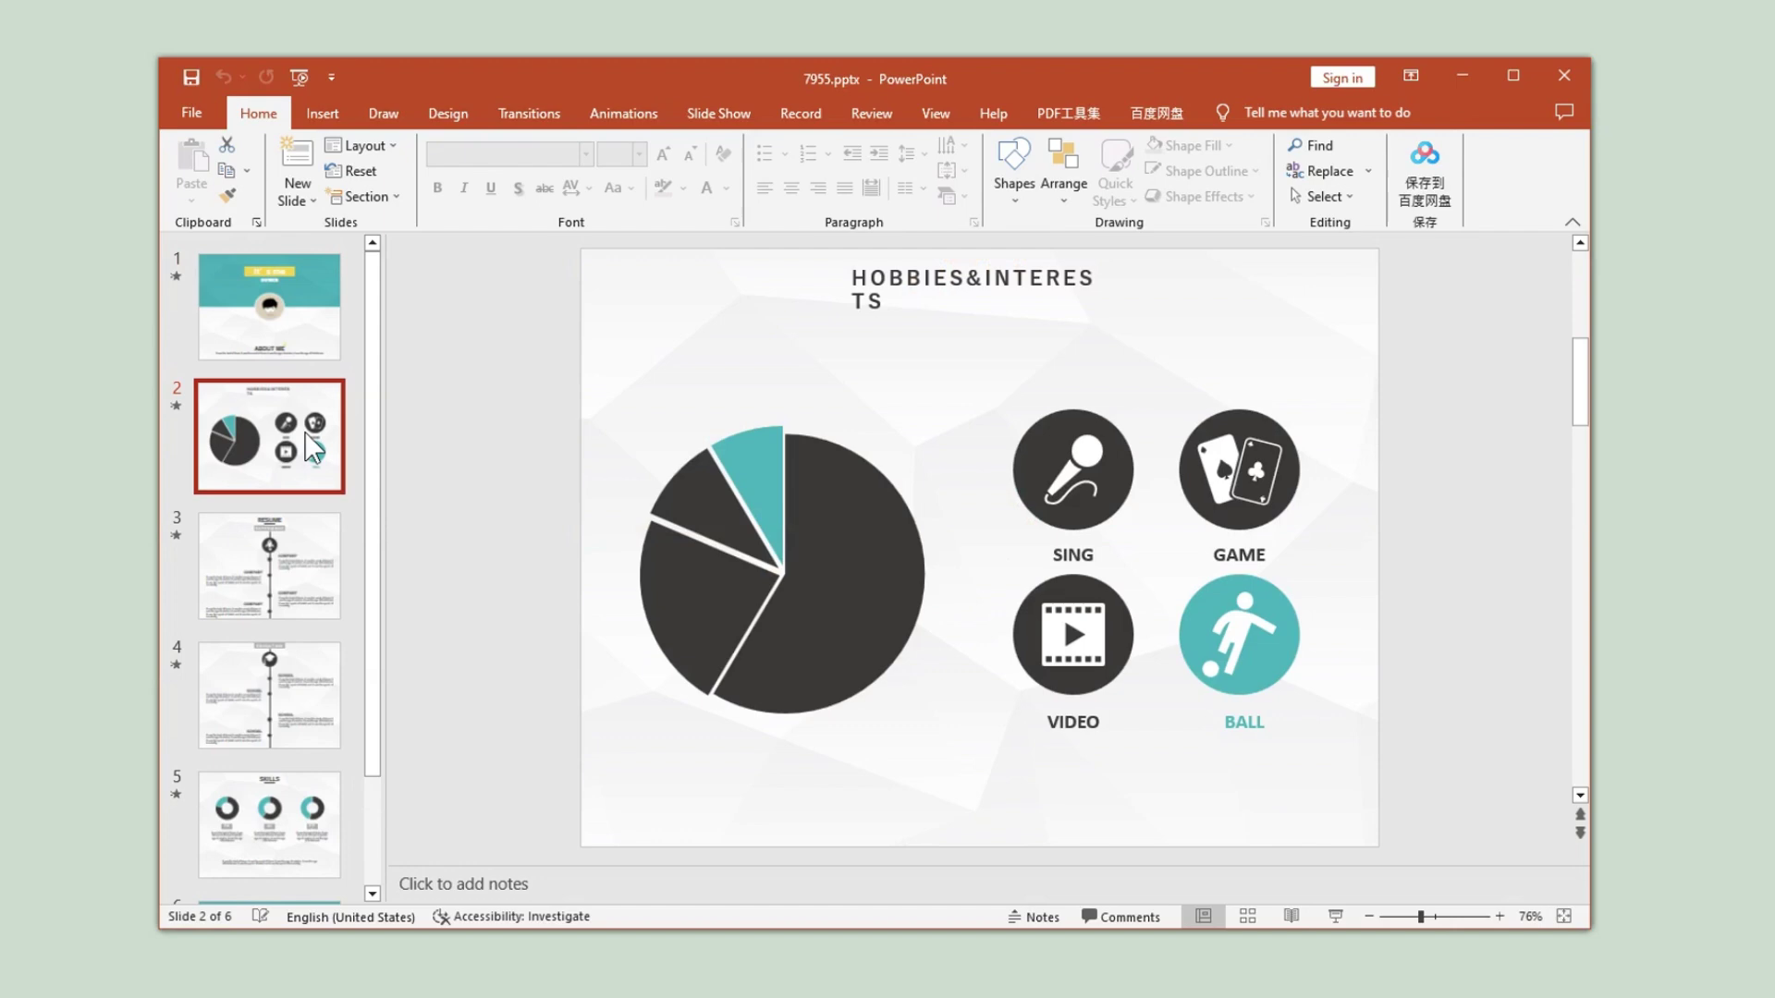
pyautogui.click(302, 525)
pyautogui.click(282, 730)
pyautogui.scroll(-2, 282, 739)
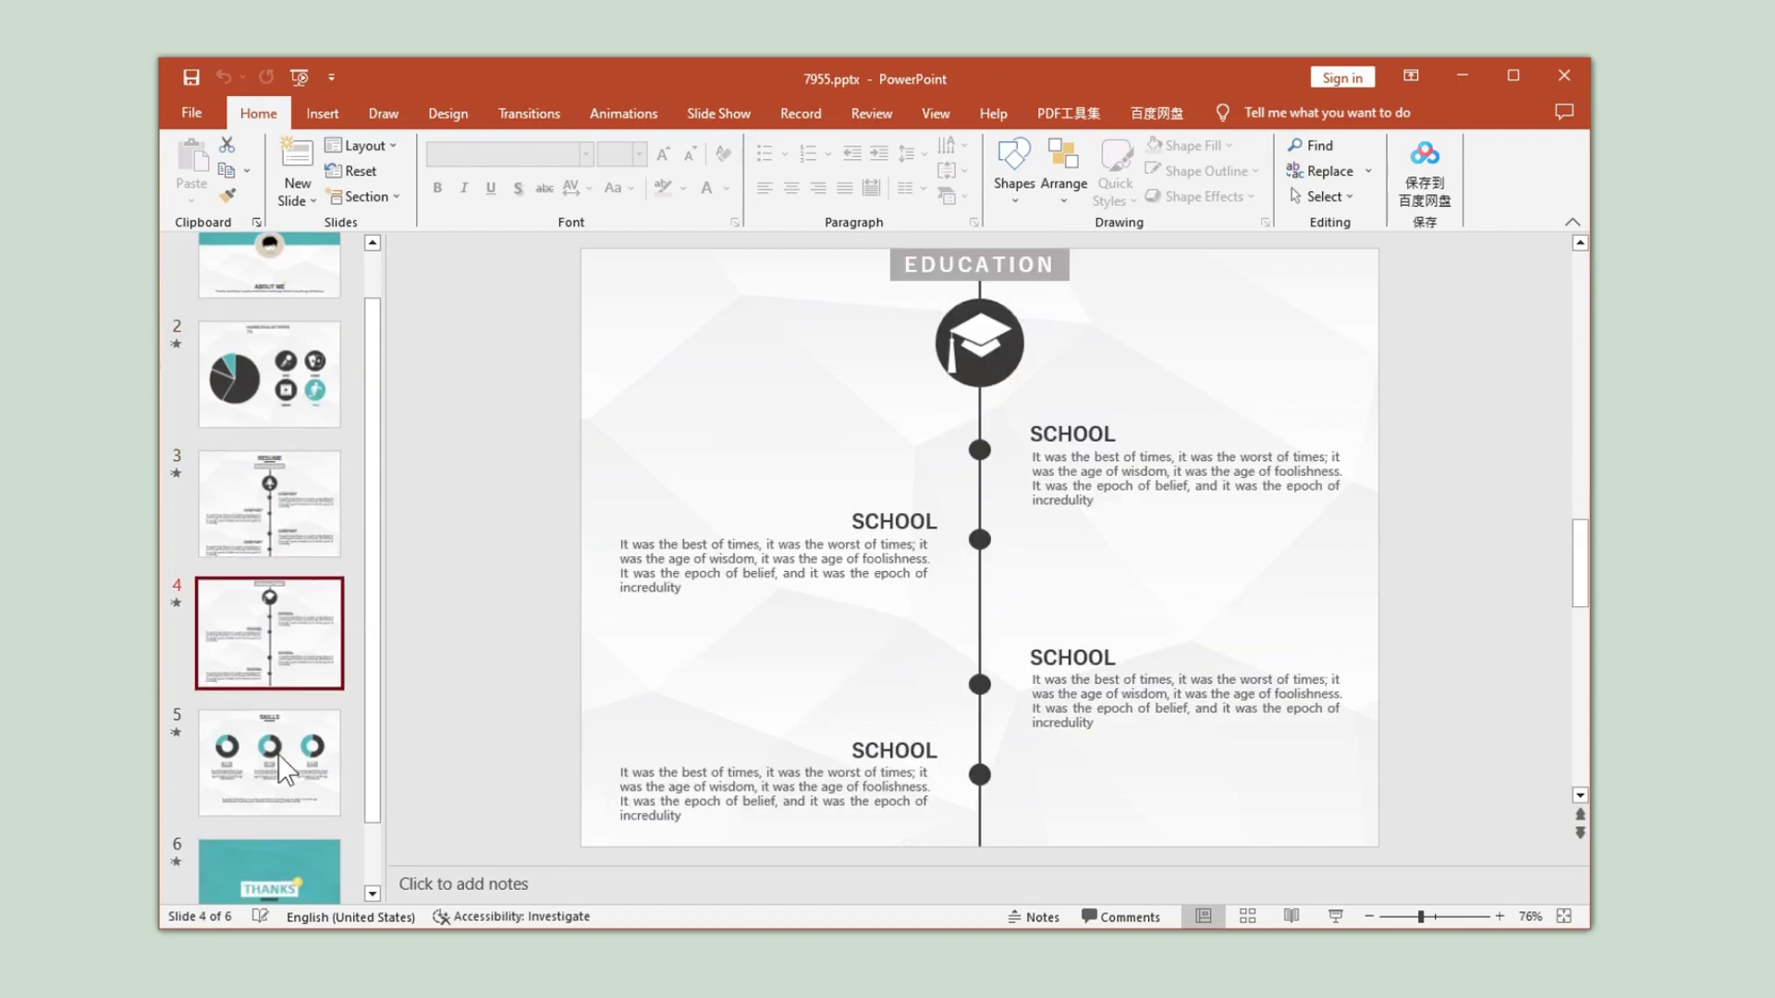
pyautogui.click(286, 730)
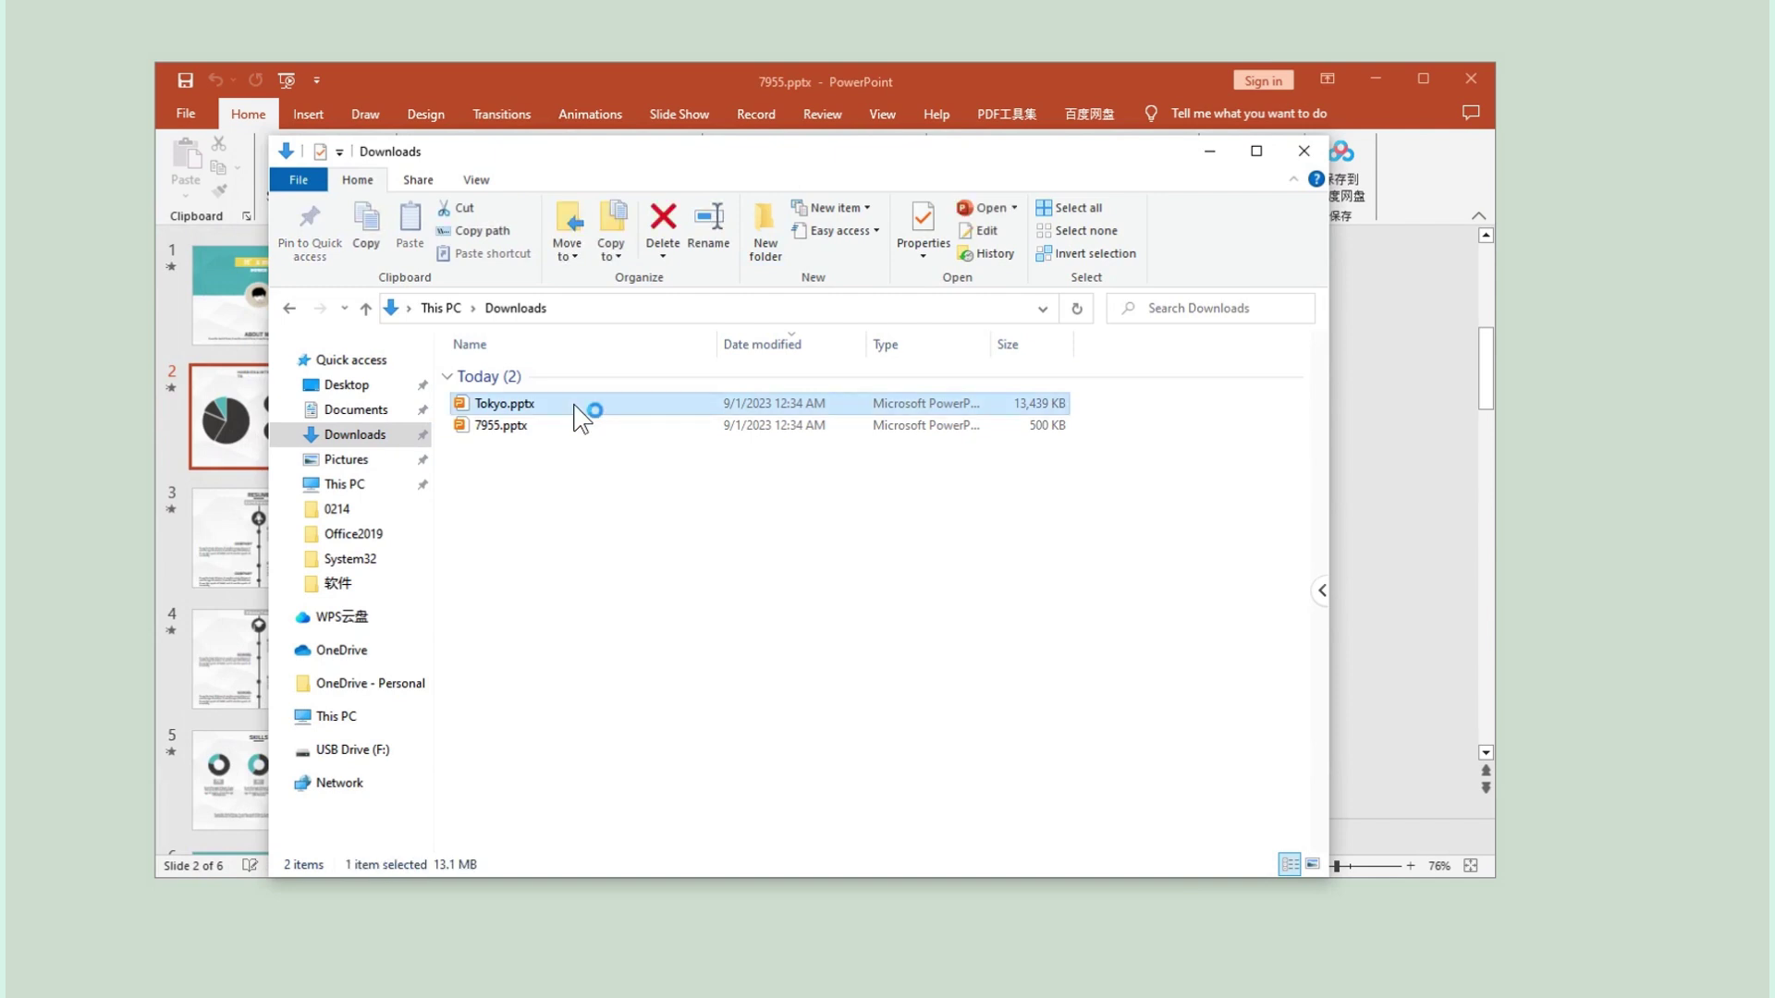
pyautogui.doubleClick(583, 412)
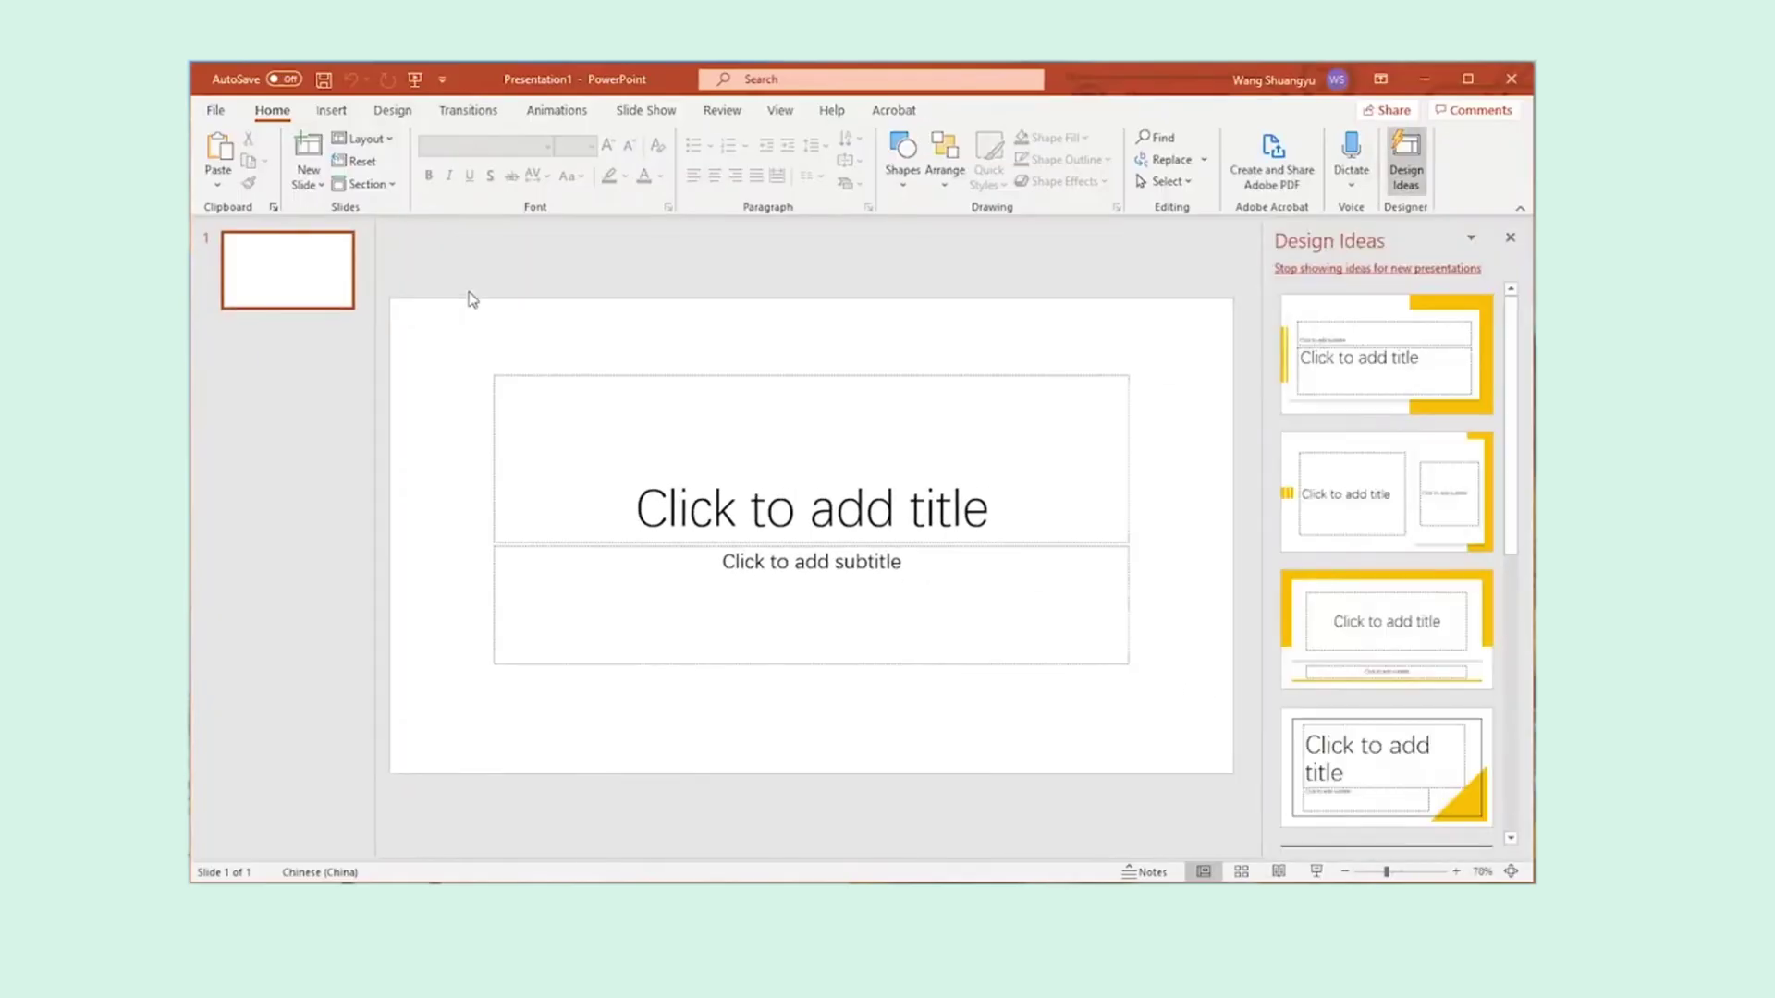
# Choose Recover Unsaved Presentations from File > Open to list recoverable presentations
pyautogui.click(219, 112)
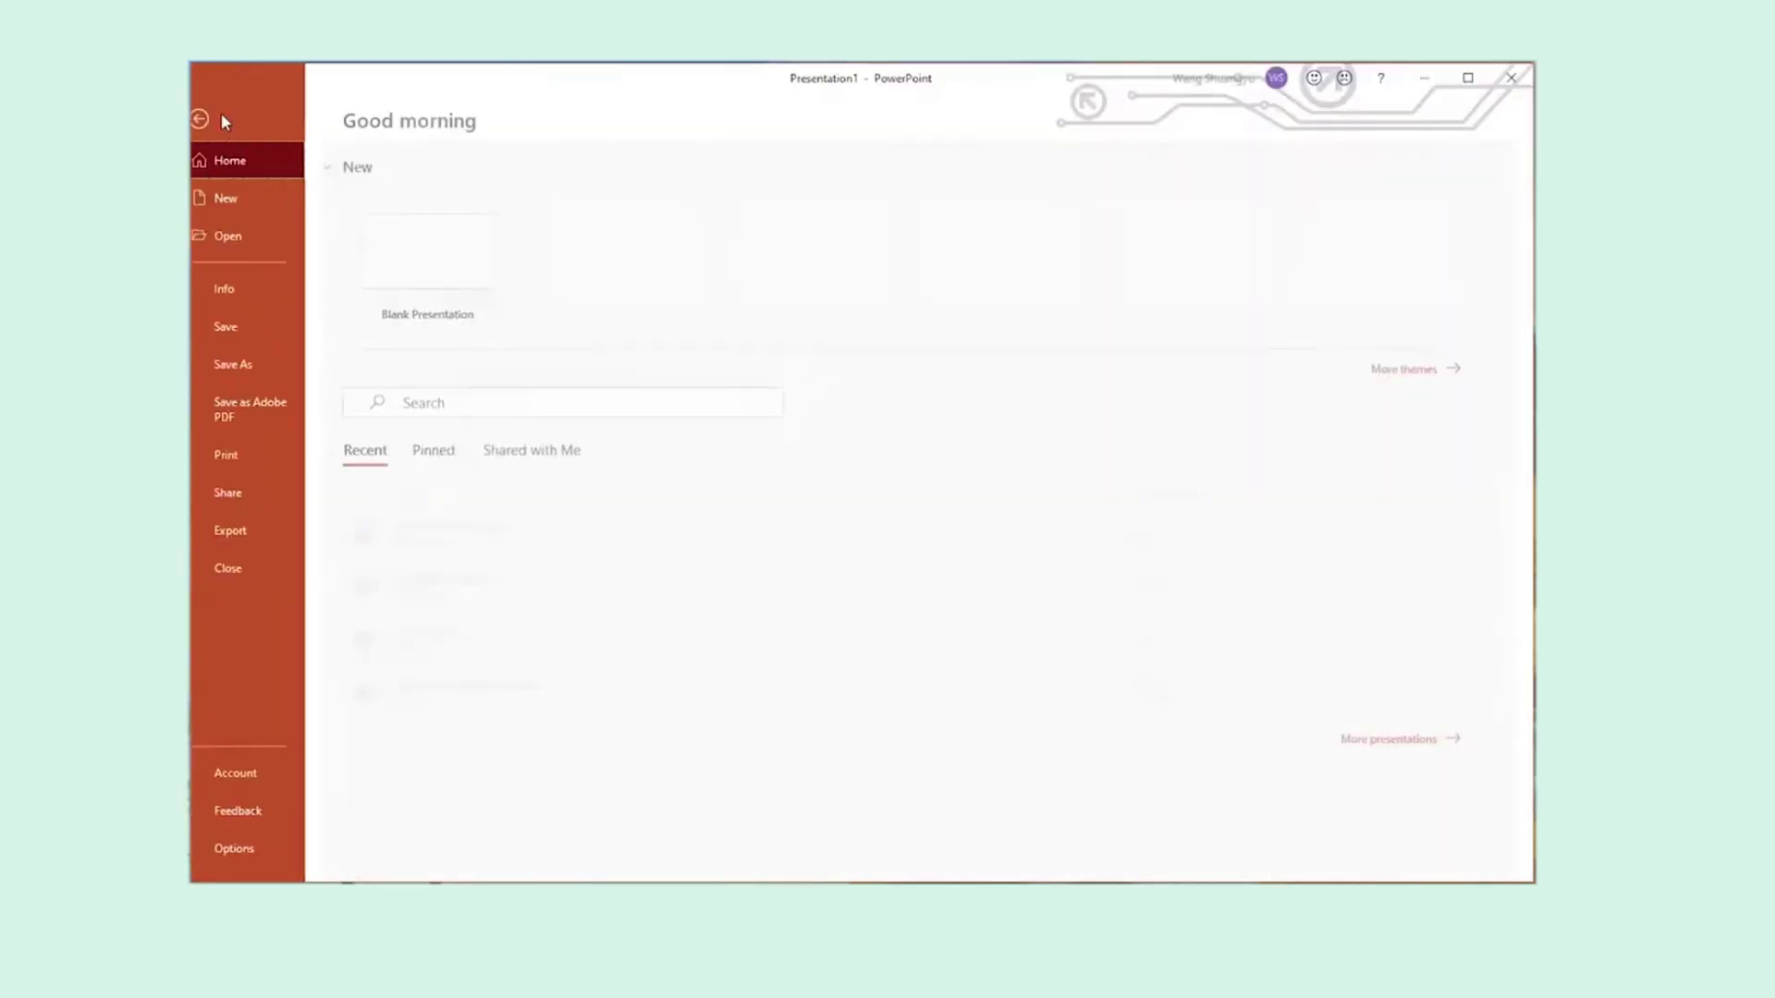
pyautogui.click(254, 239)
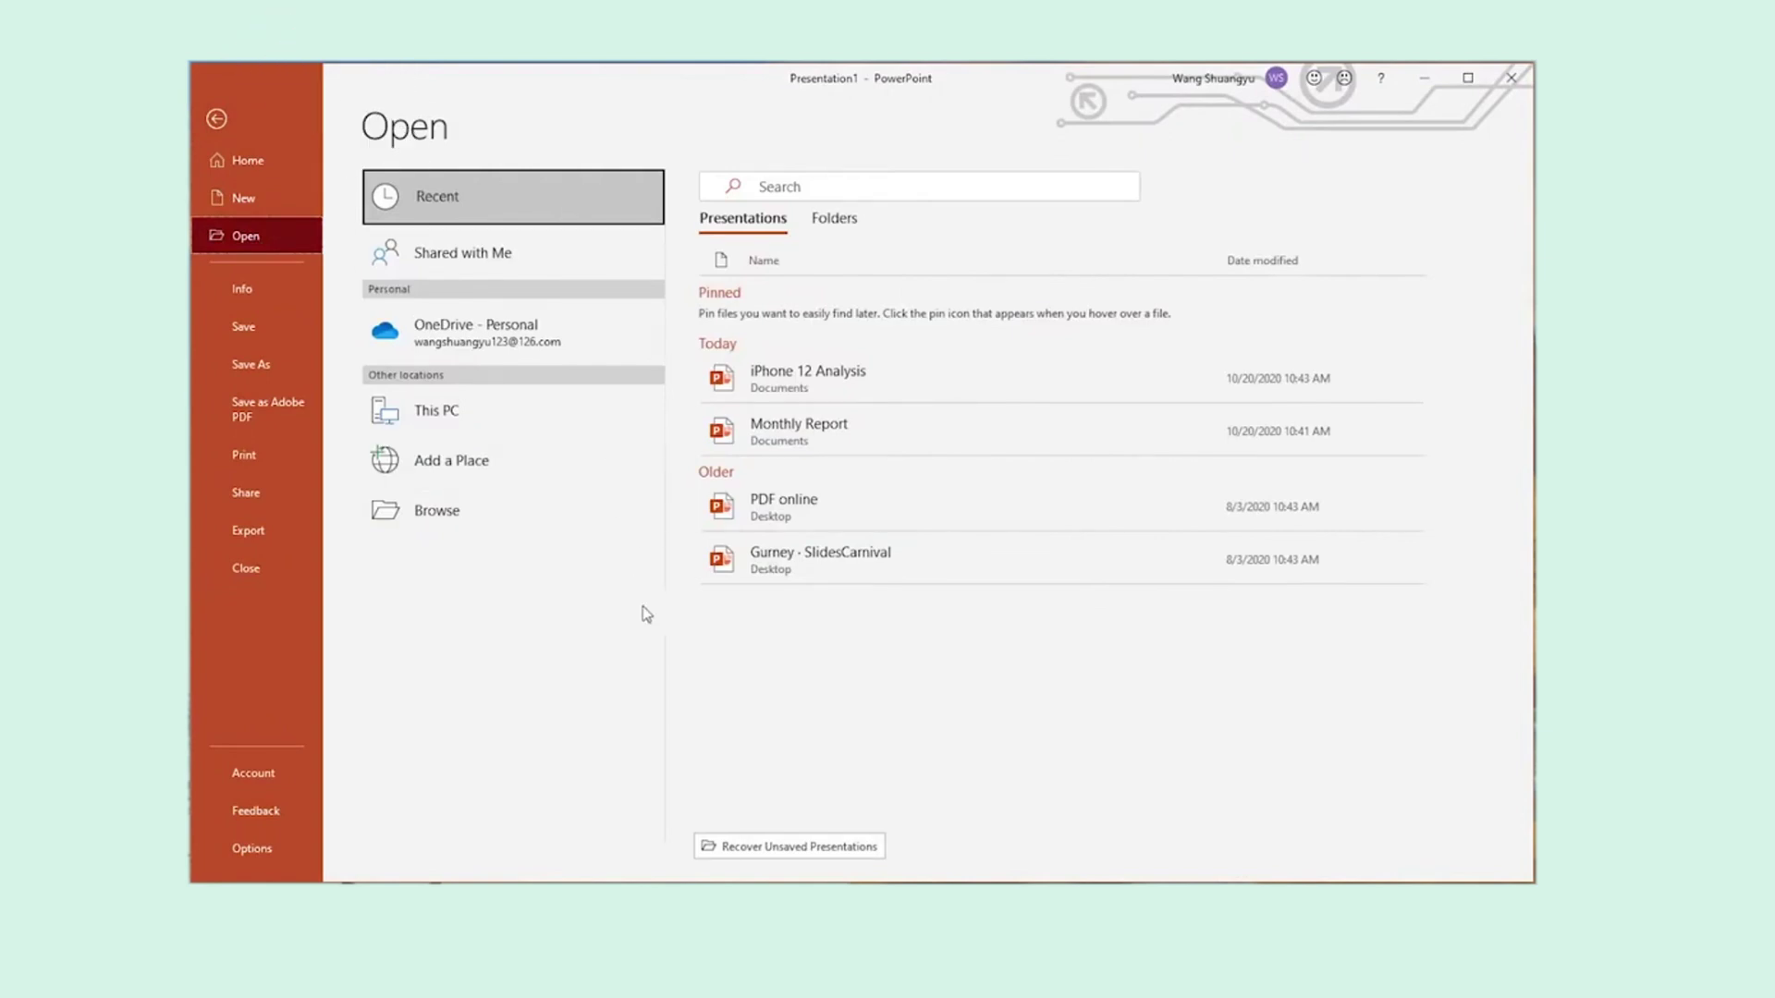
pyautogui.click(837, 862)
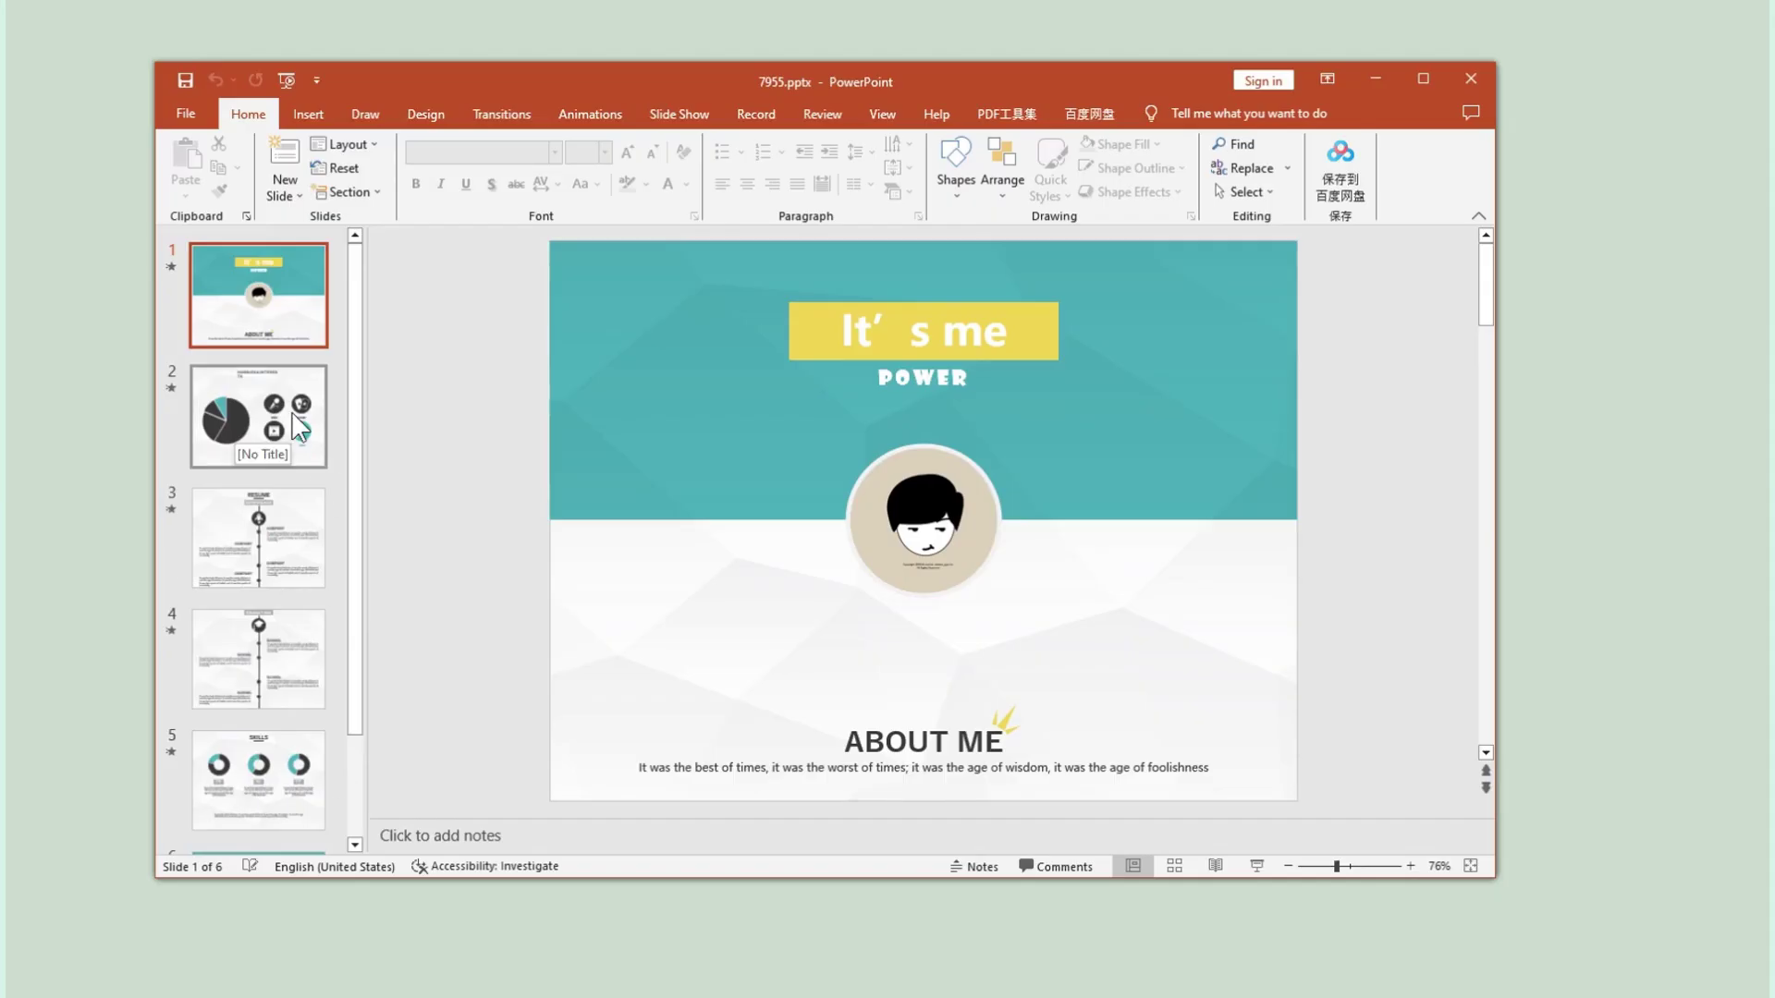
# Keep AutoRecover on in PowerPoint's Save options and lower its interval to 1 minute
pyautogui.click(300, 427)
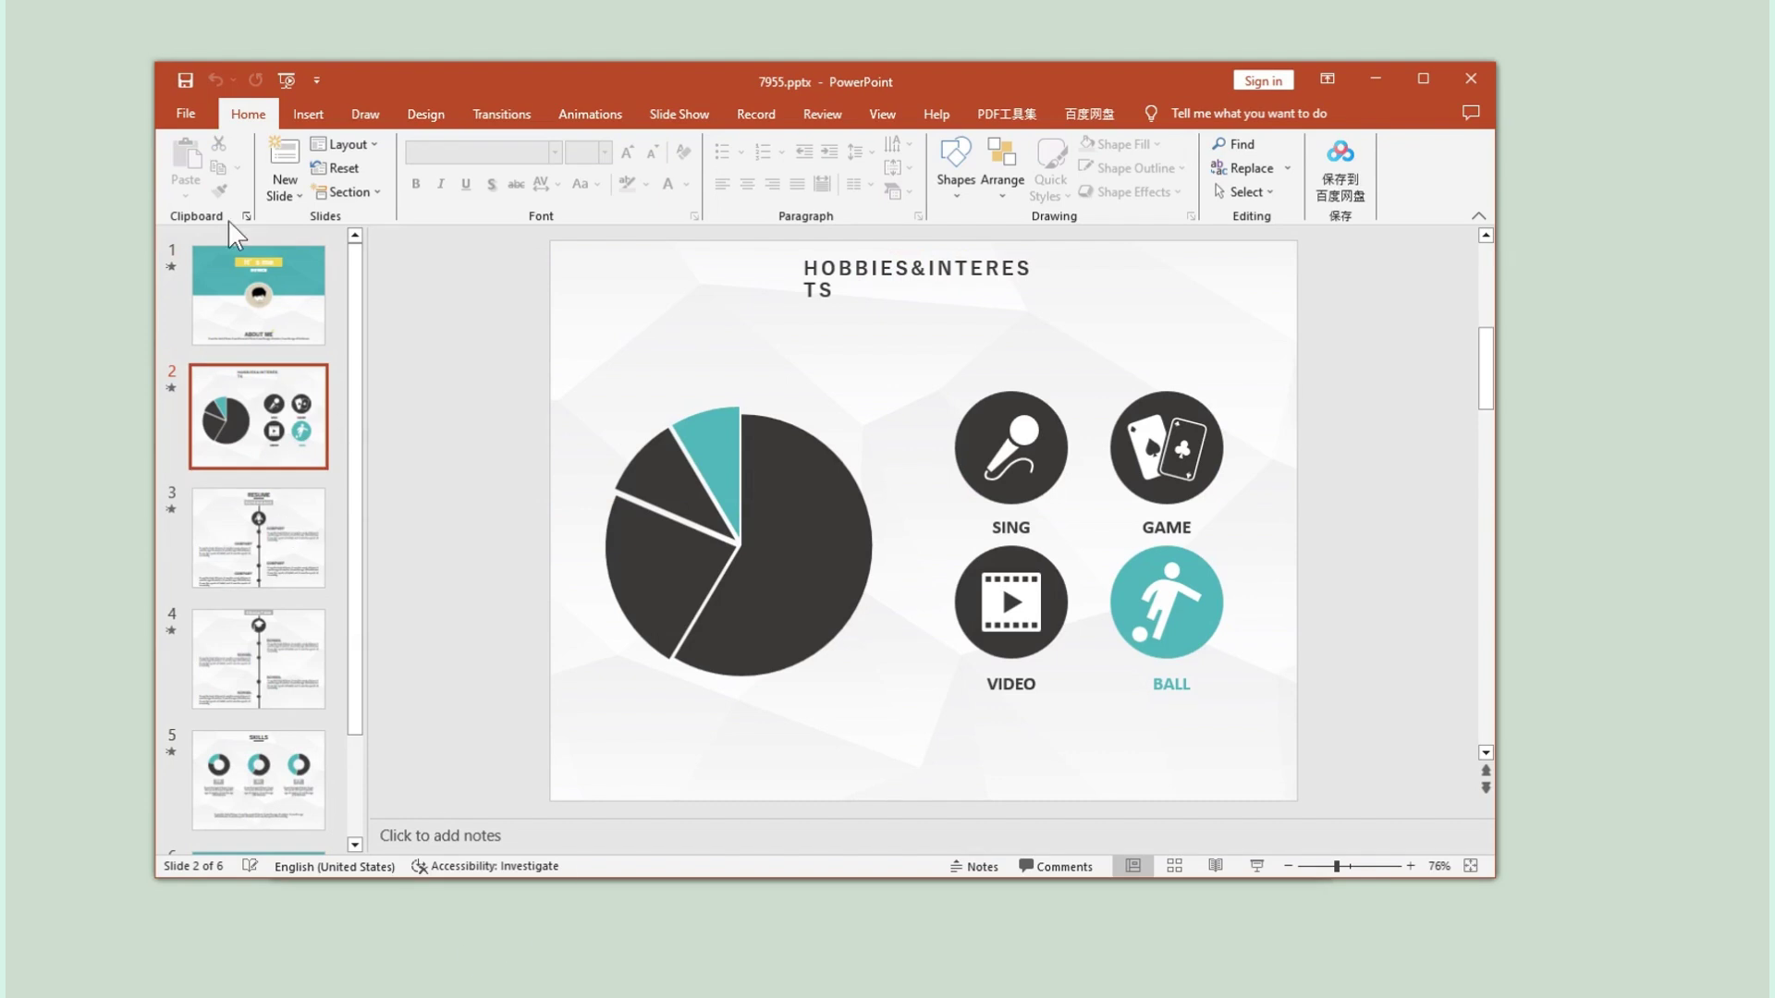
pyautogui.click(189, 114)
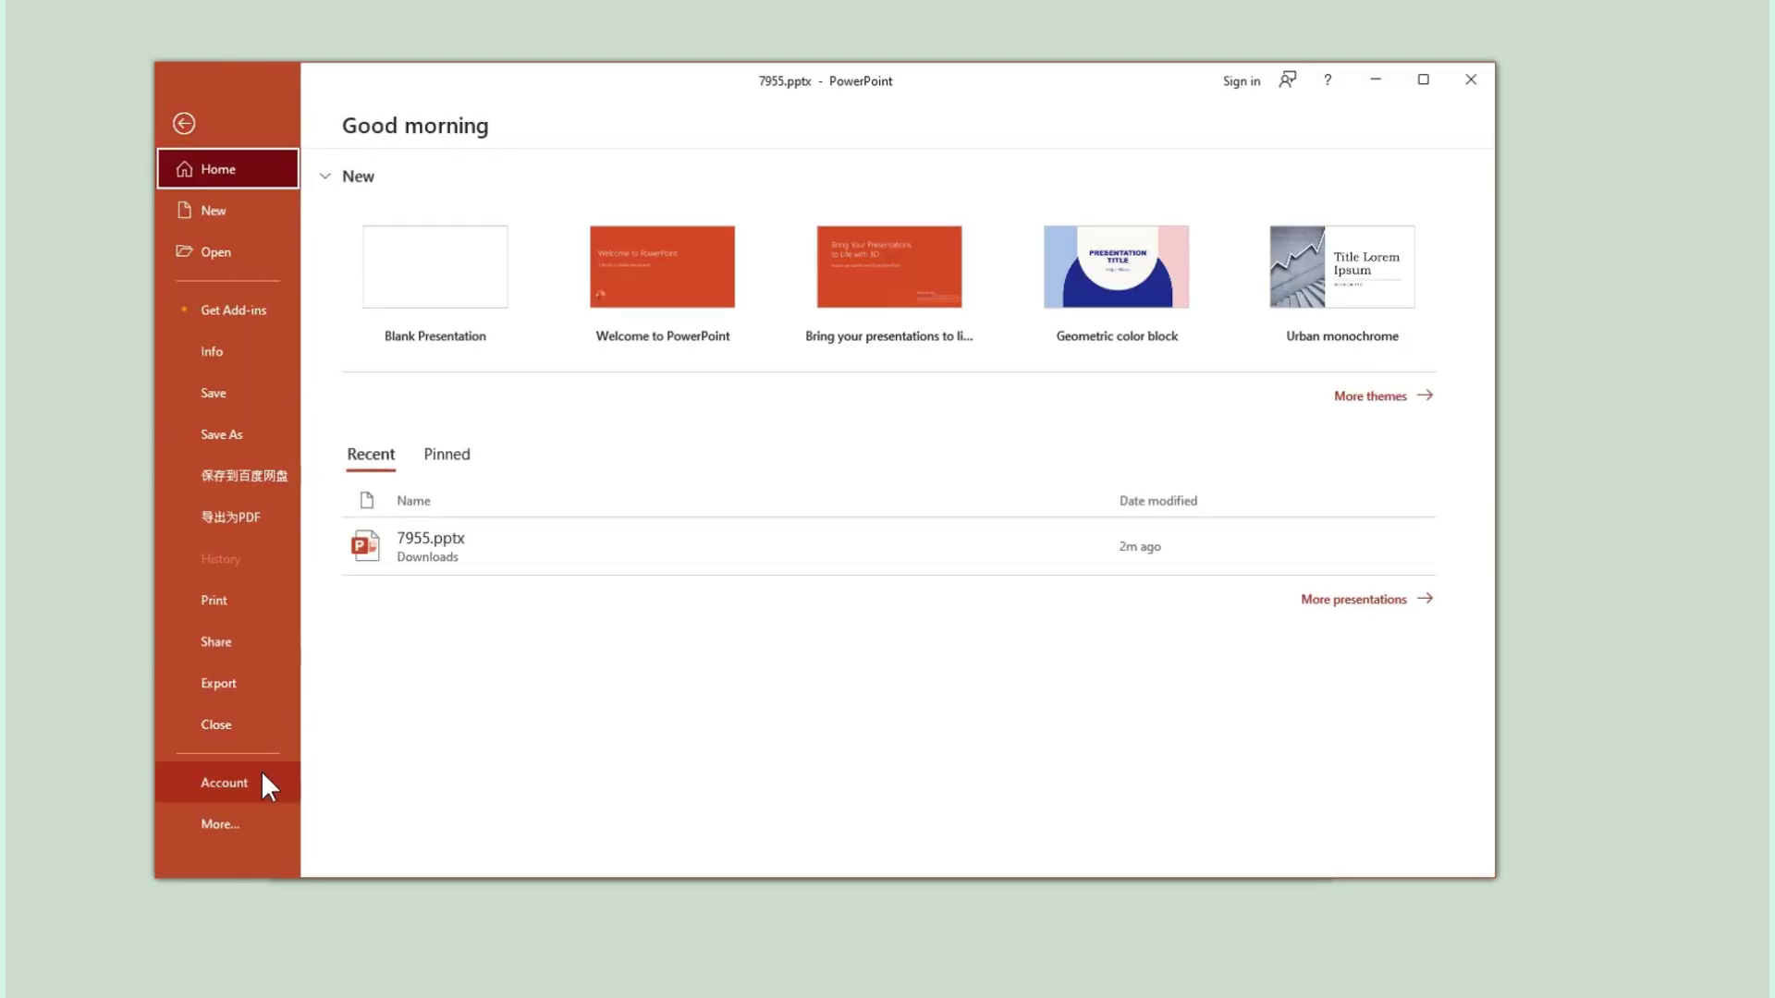
pyautogui.click(232, 830)
pyautogui.click(360, 866)
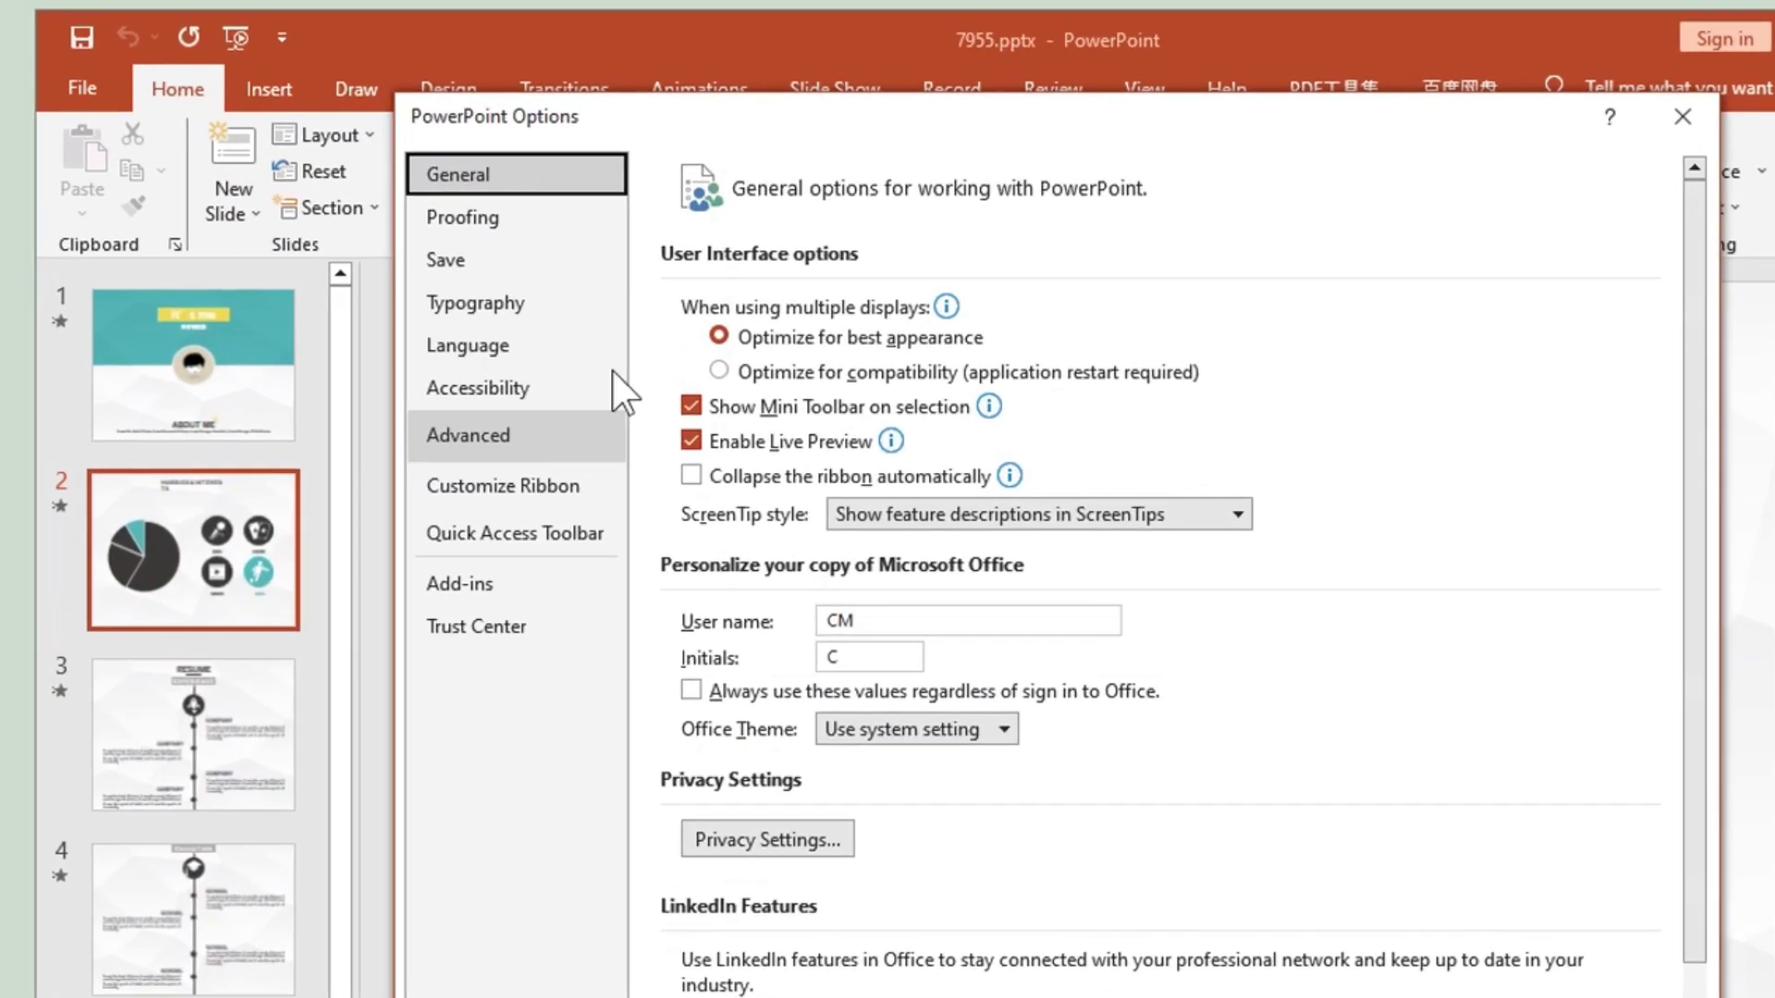
pyautogui.click(474, 230)
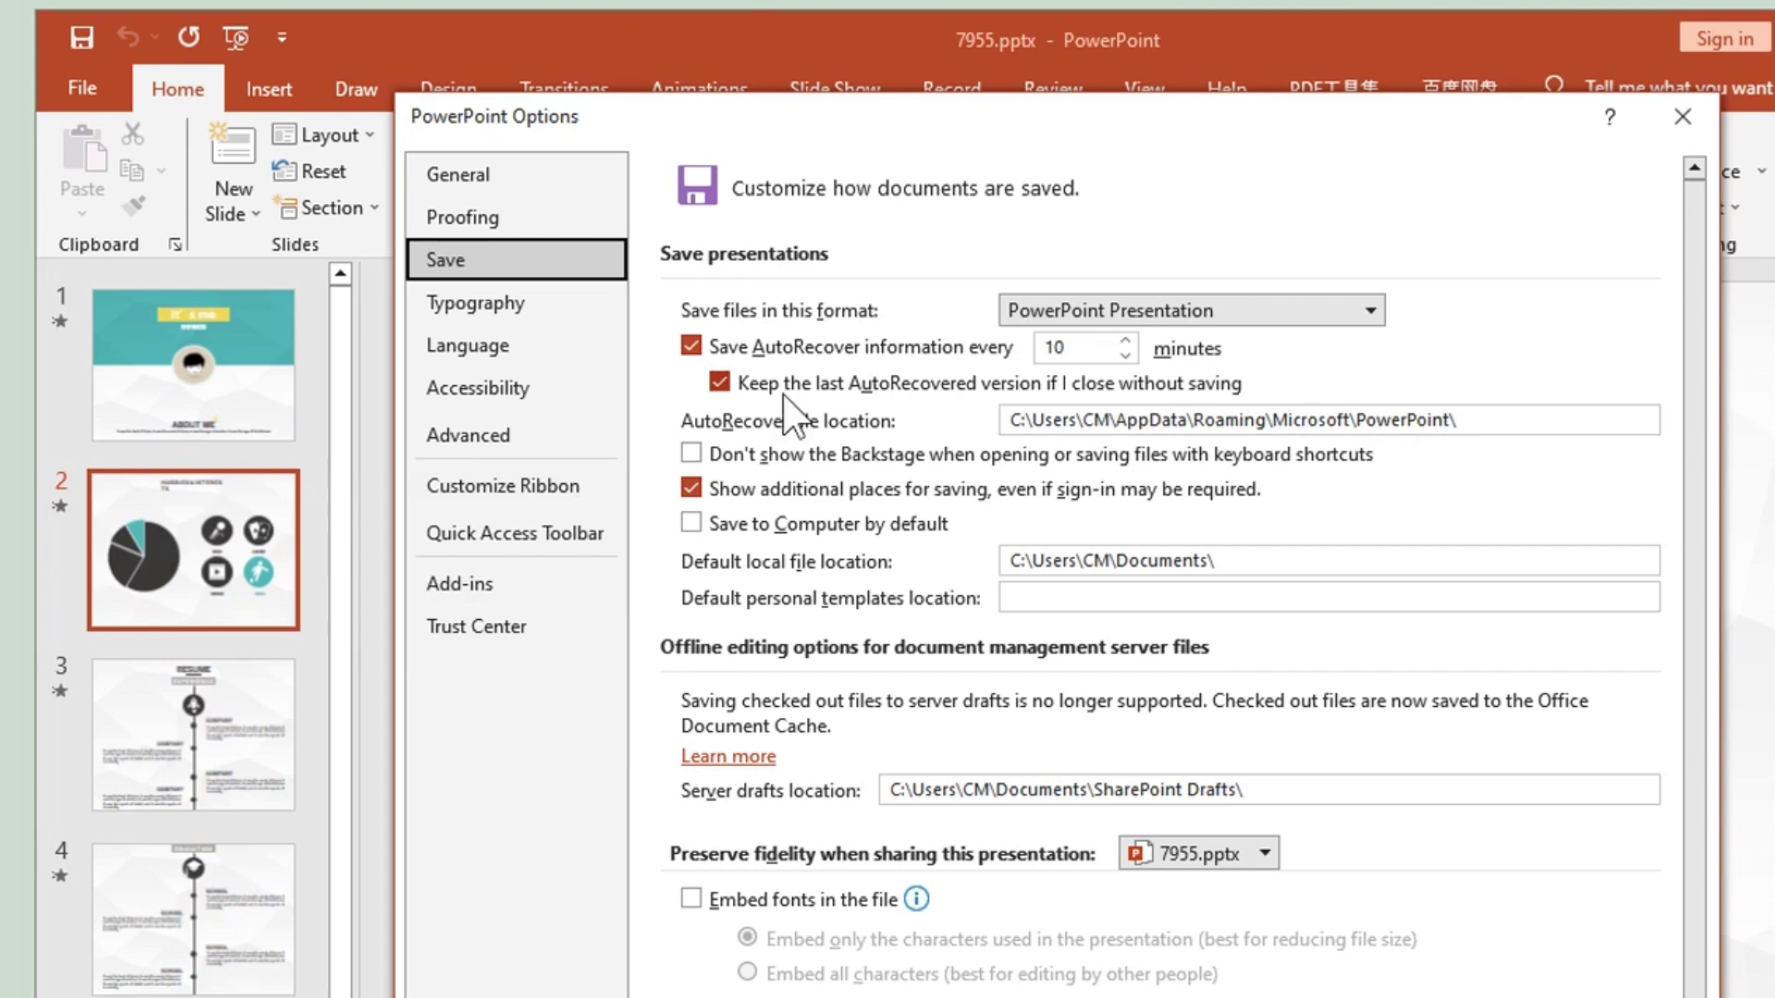
pyautogui.click(786, 355)
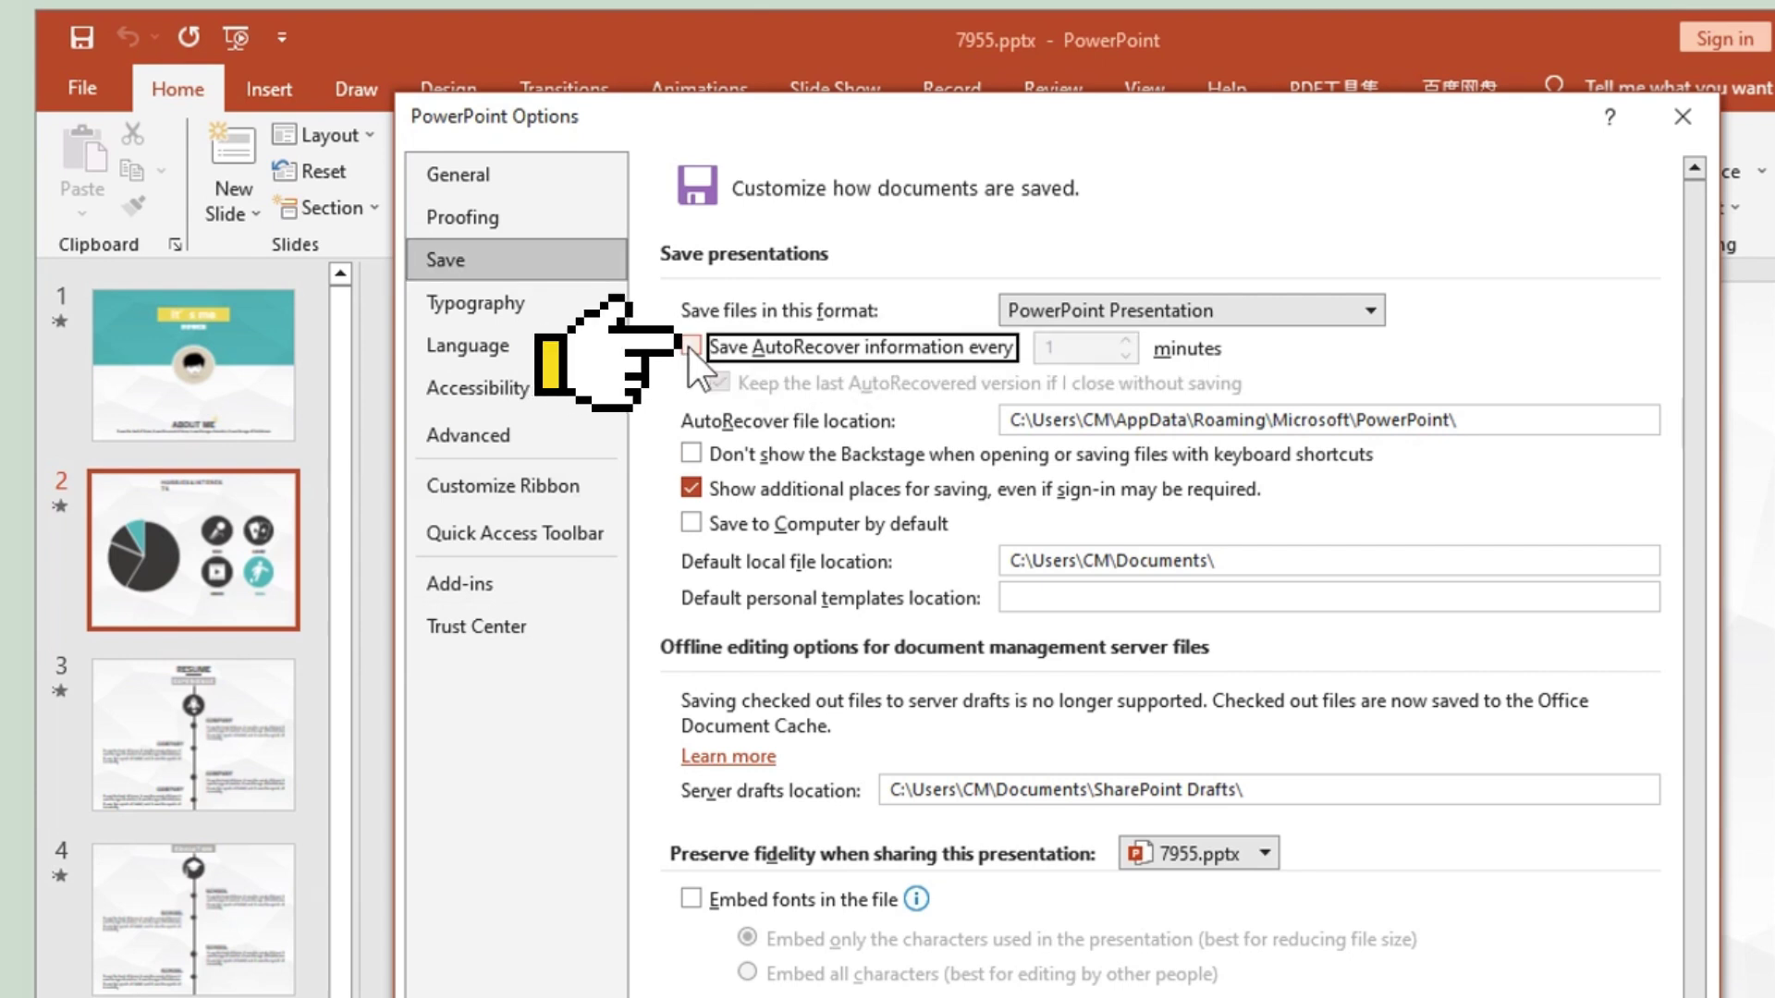
pyautogui.click(785, 356)
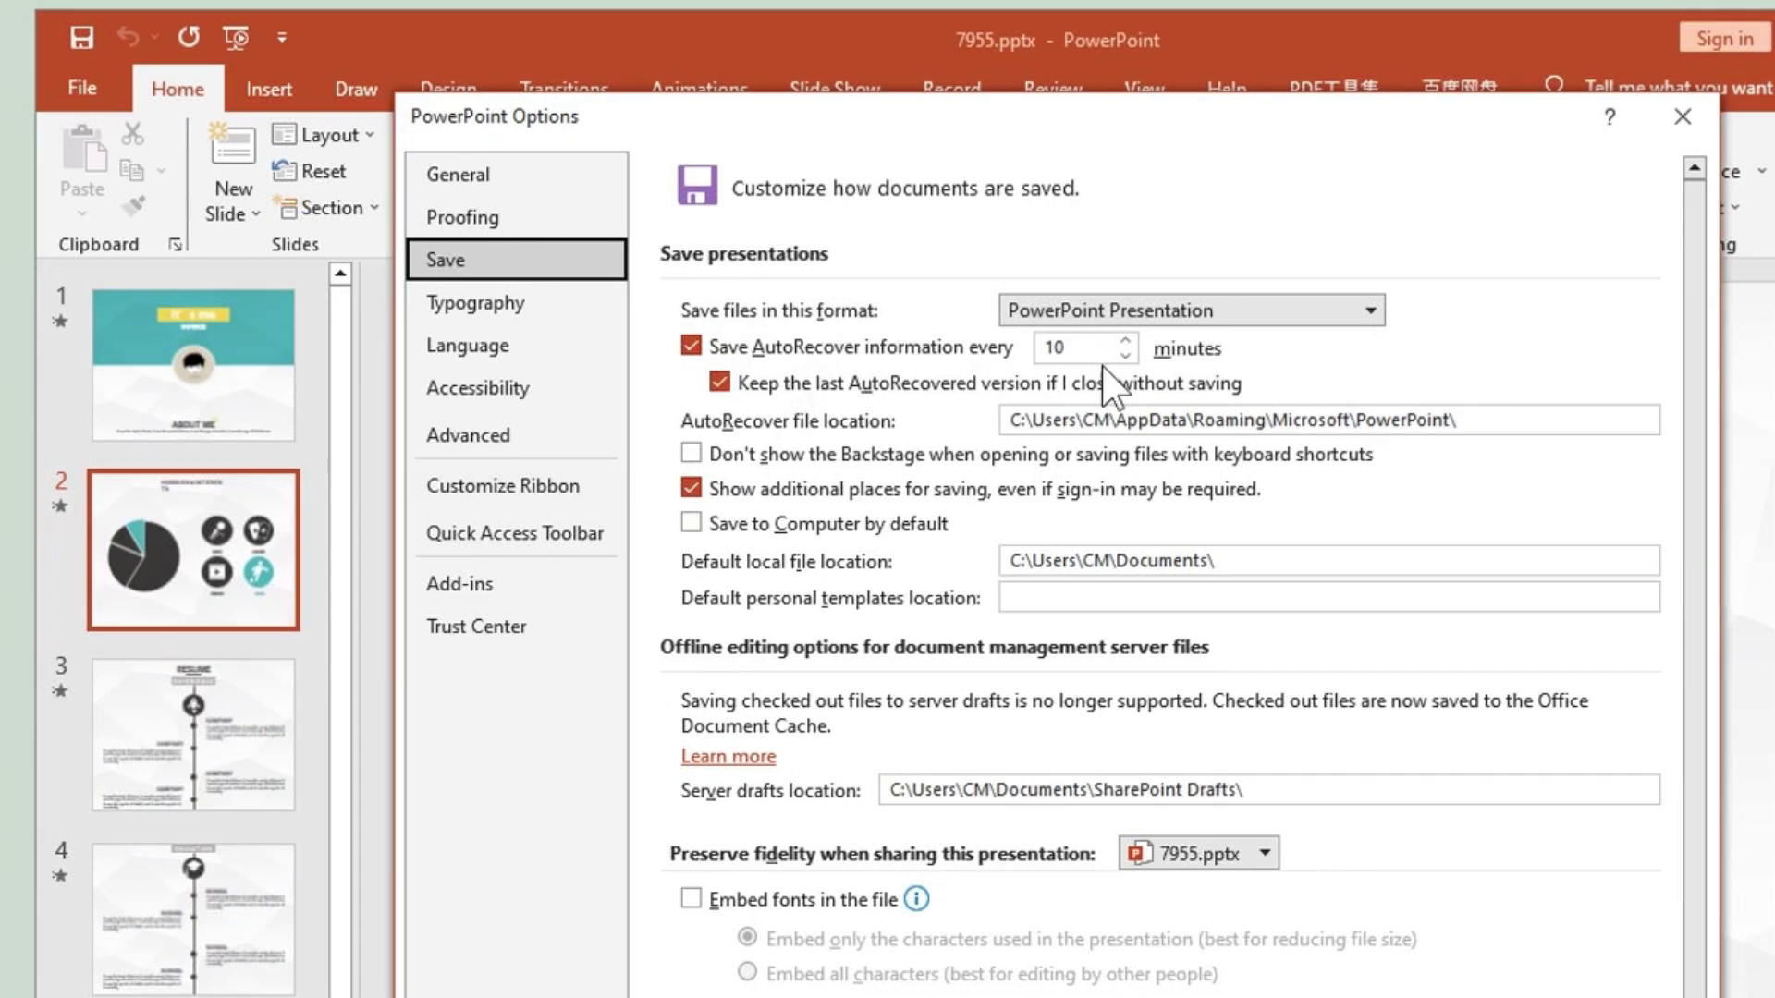
pyautogui.click(1126, 356)
pyautogui.click(1126, 356)
pyautogui.click(1125, 356)
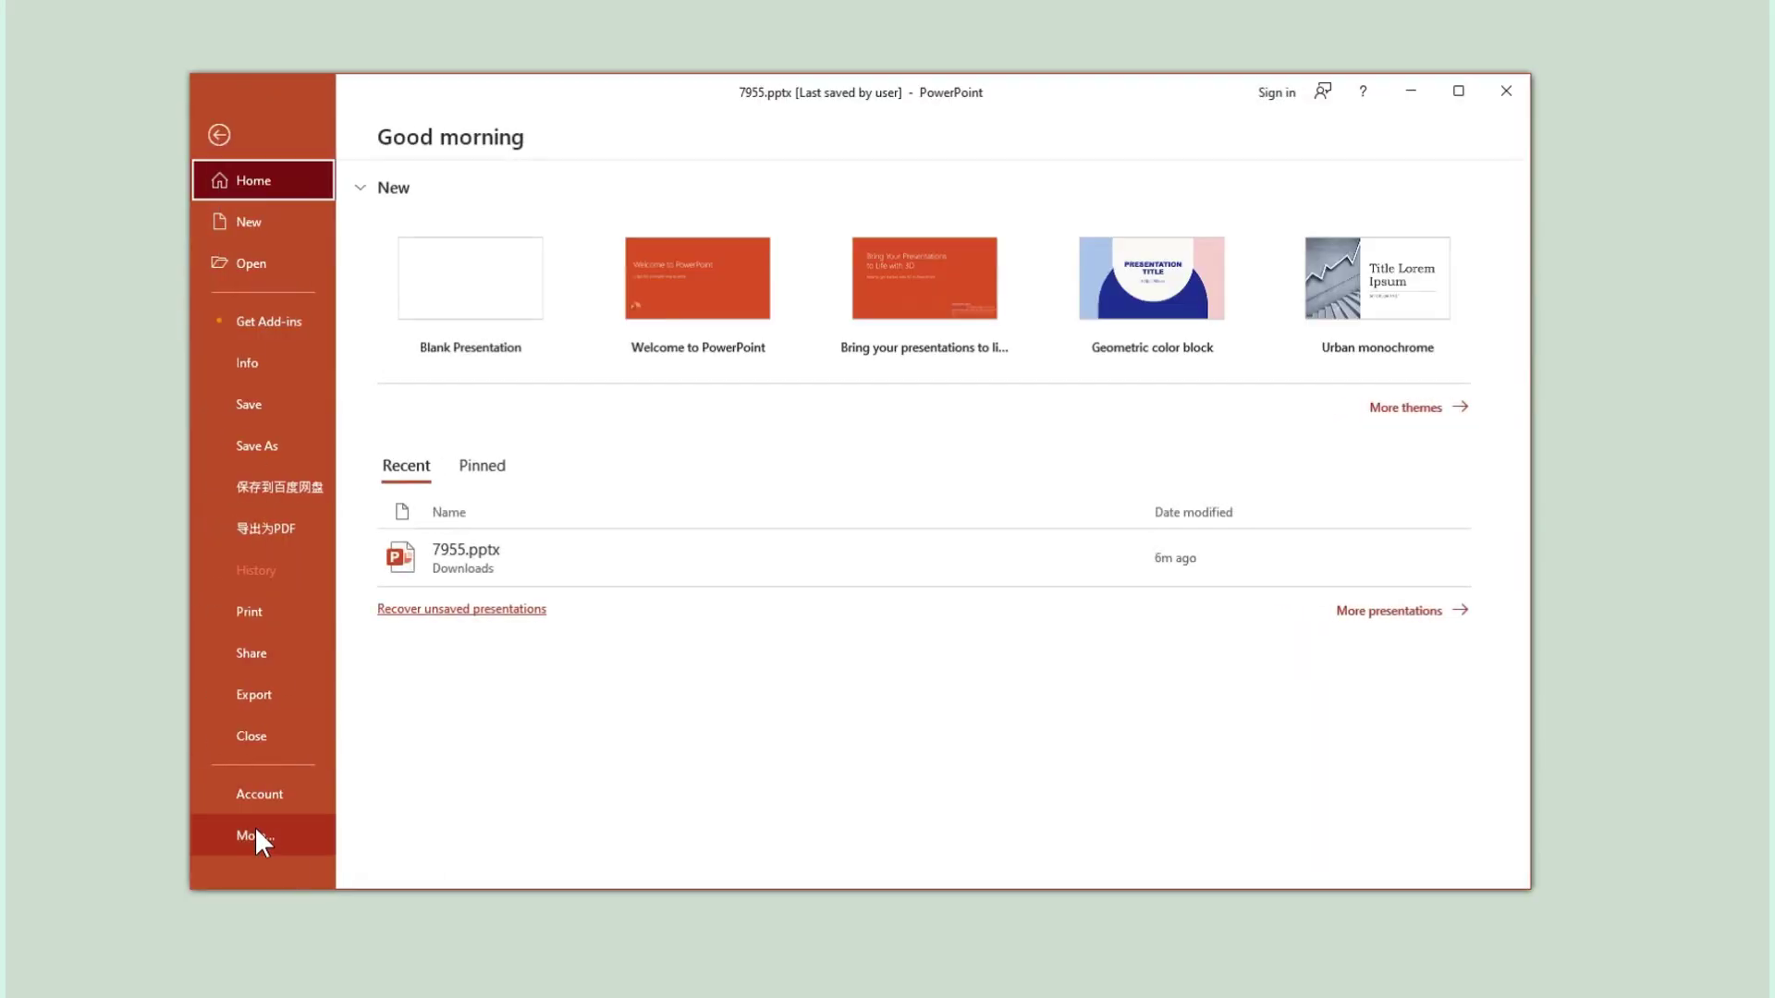
# Reopen the Save options and select the entire AutoRecover file location path
pyautogui.click(254, 826)
pyautogui.click(407, 880)
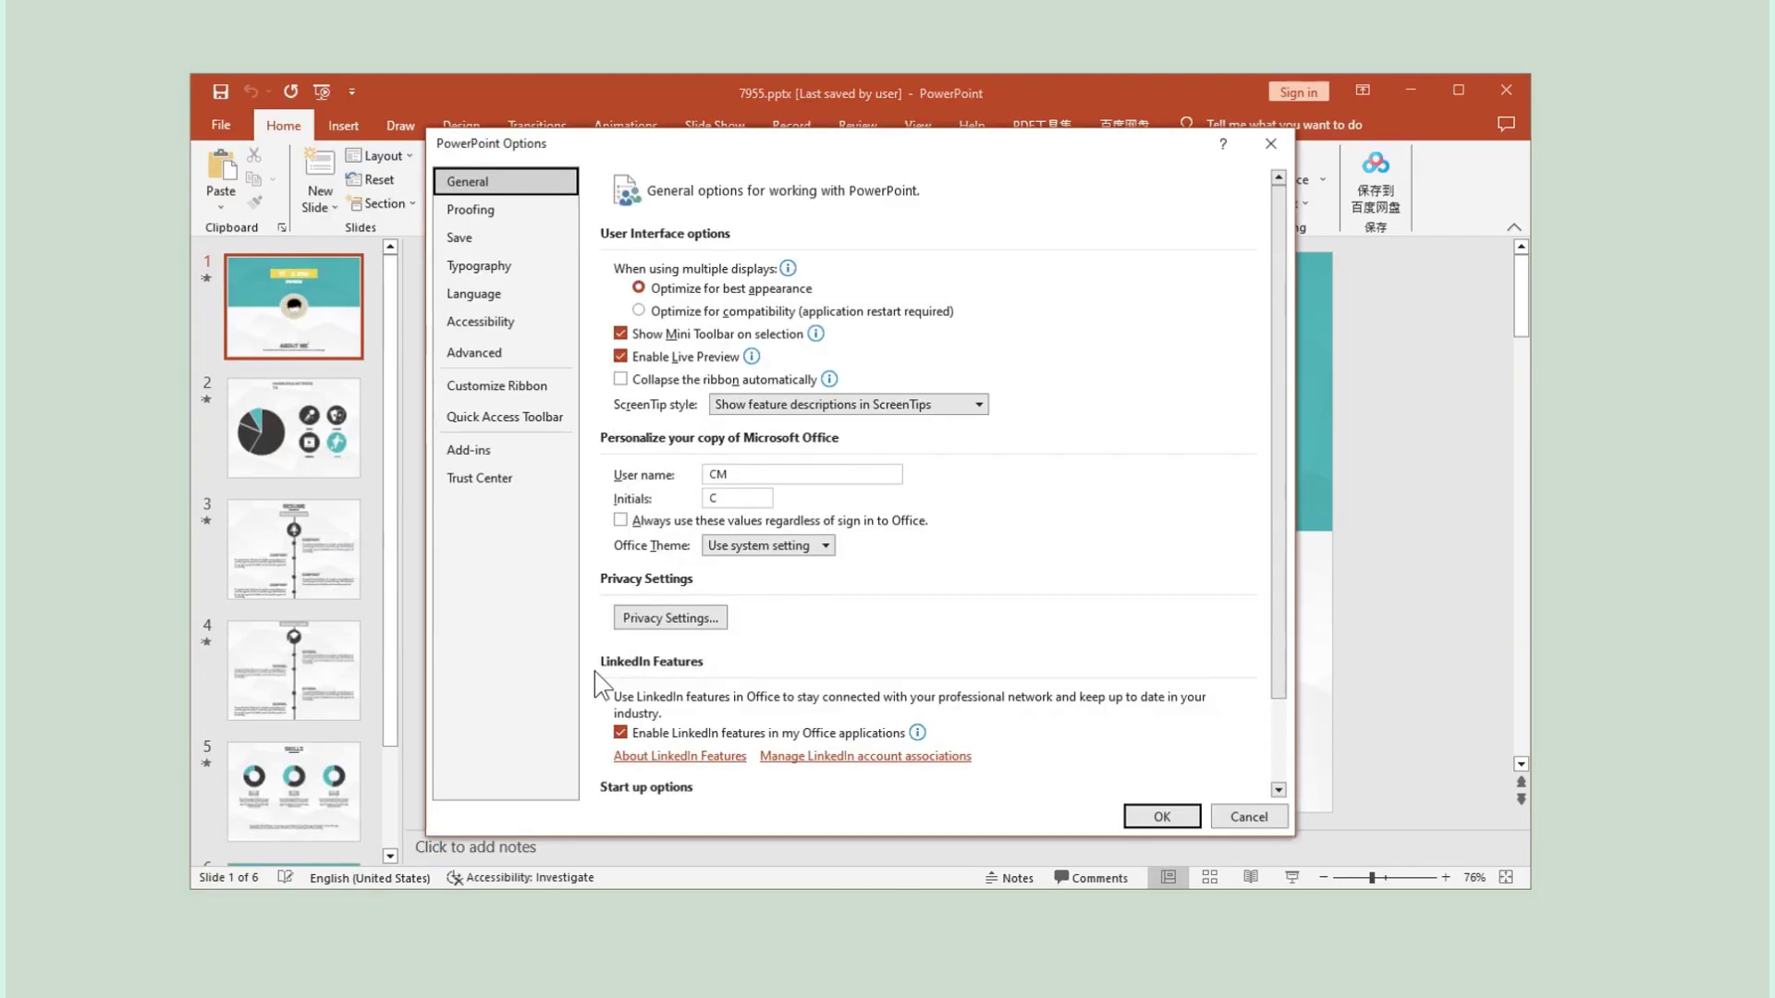
pyautogui.click(493, 240)
pyautogui.click(1137, 344)
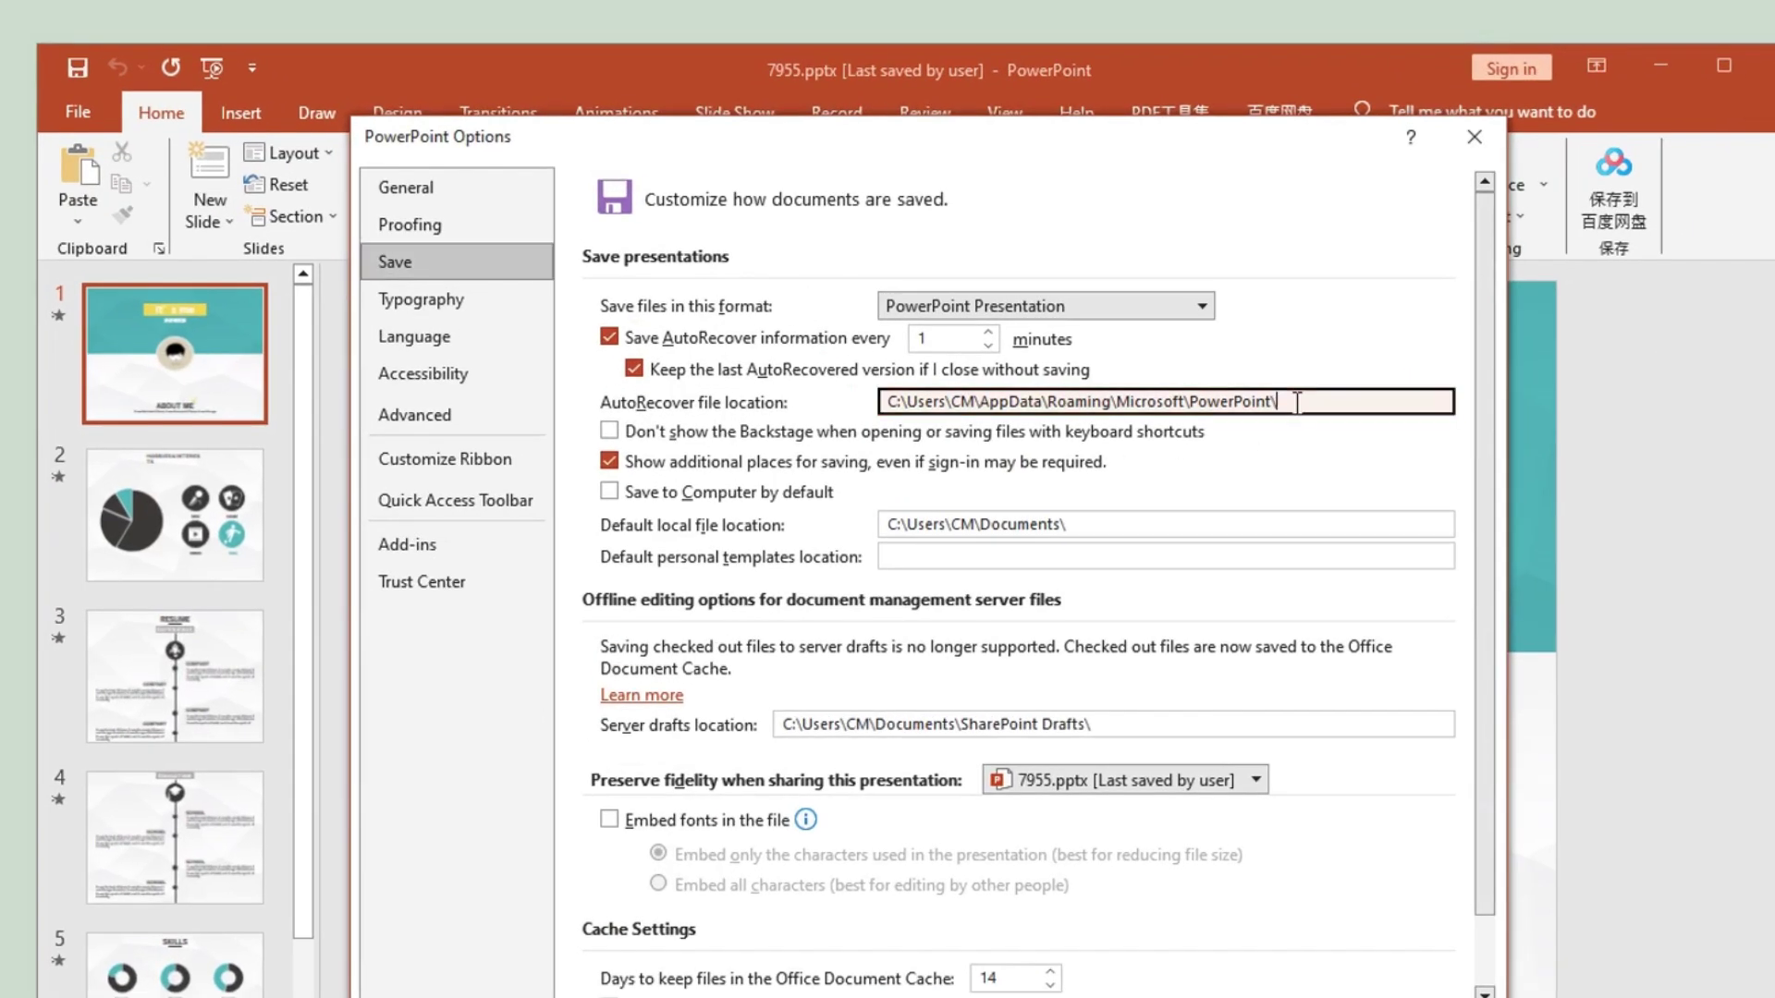
pyautogui.moveTo(1316, 399); pyautogui.dragTo(885, 400)
pyautogui.hotkey('ctrl', 'c')
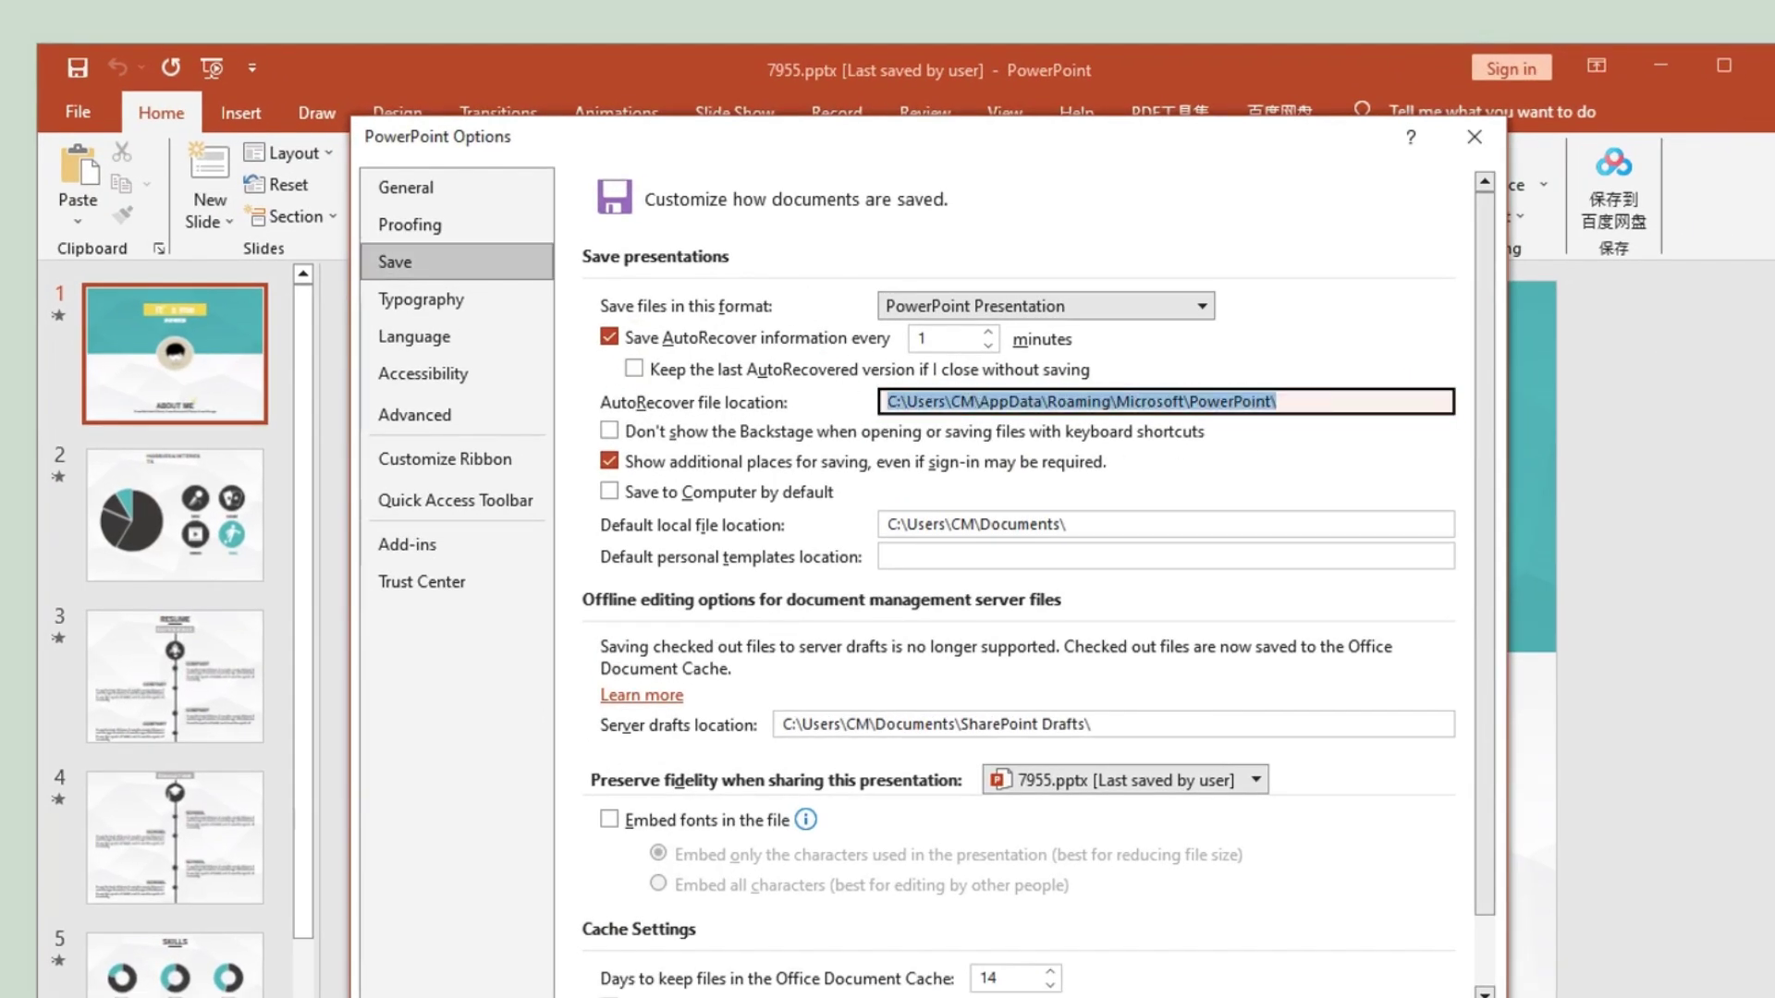
# In a new File Explorer window, go to the pasted AutoRecover folder path
pyautogui.press('super+e')
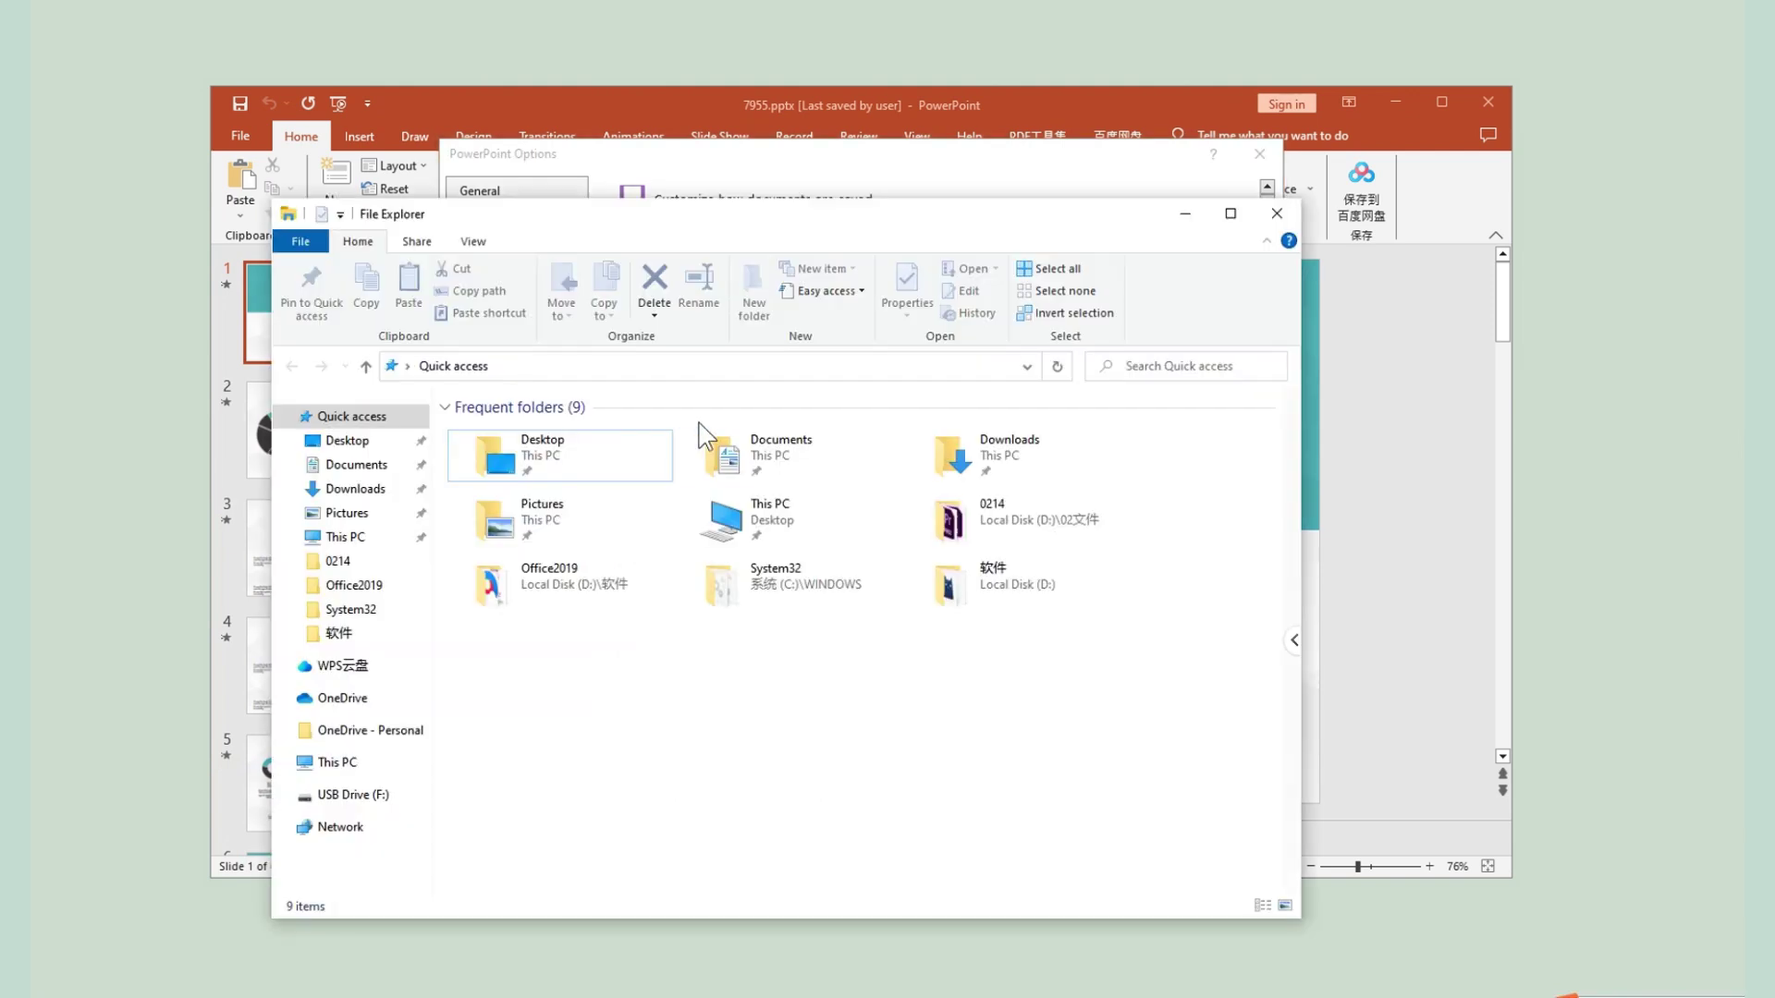
pyautogui.click(672, 368)
pyautogui.hotkey('ctrl', 'v')
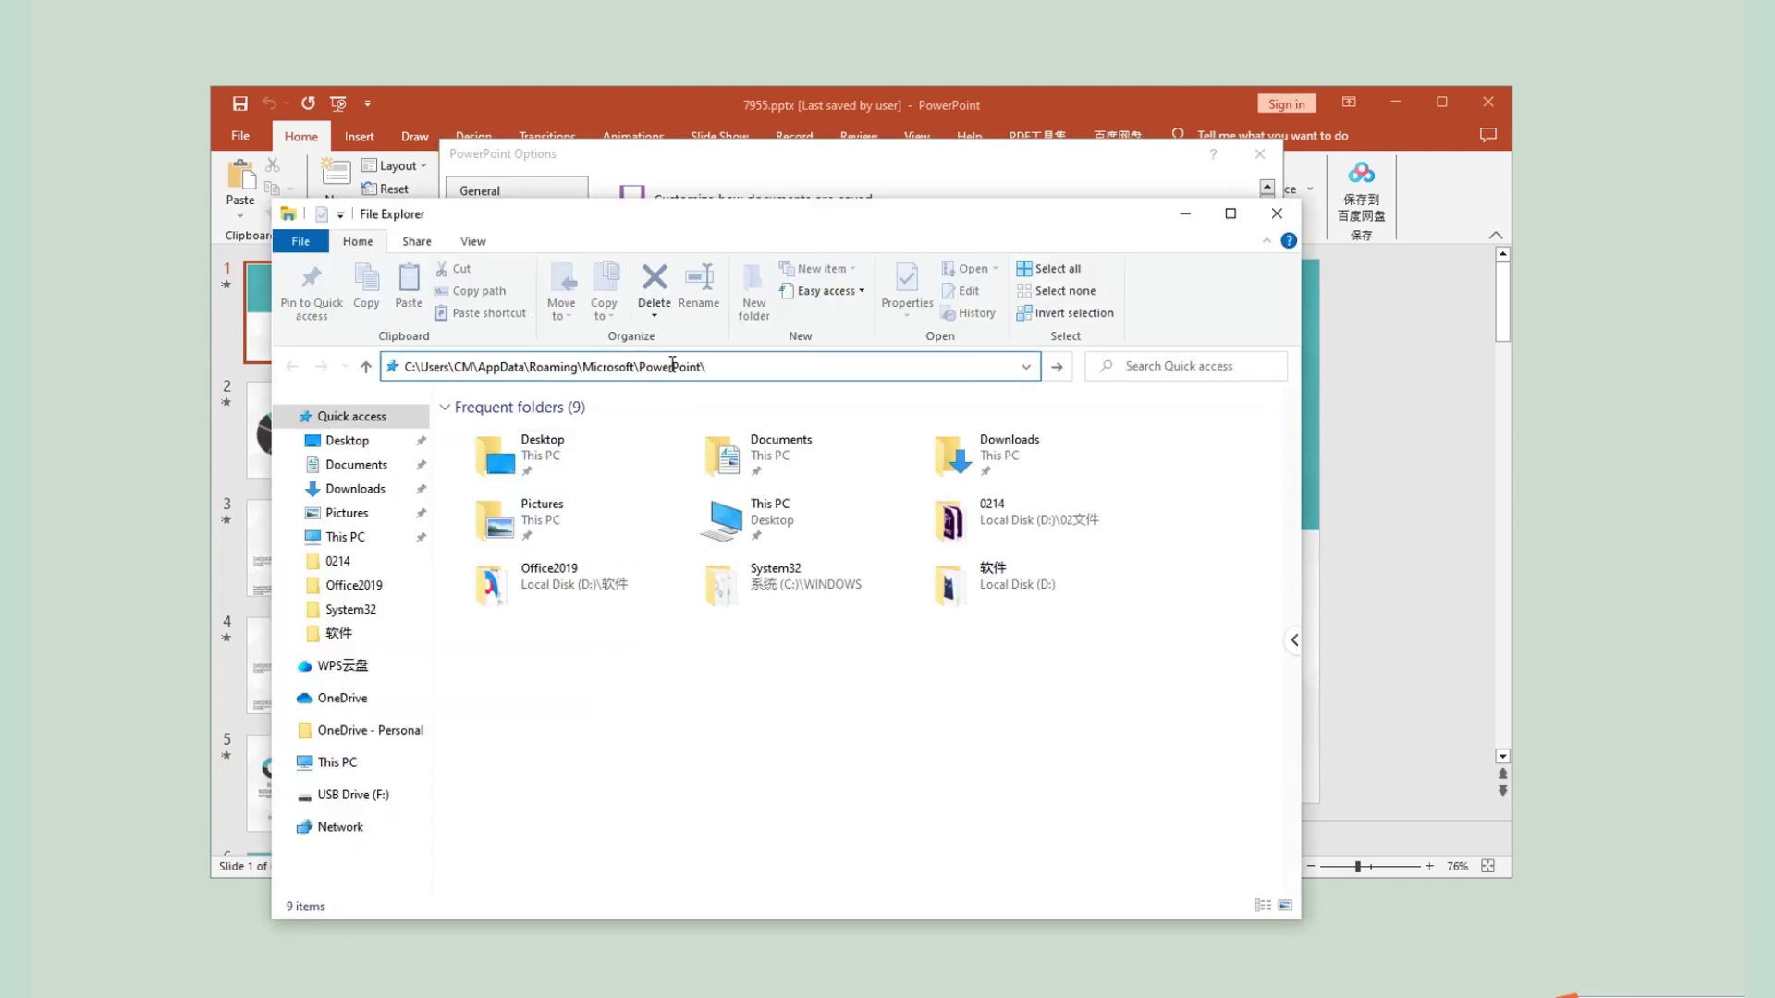
pyautogui.press('Return')
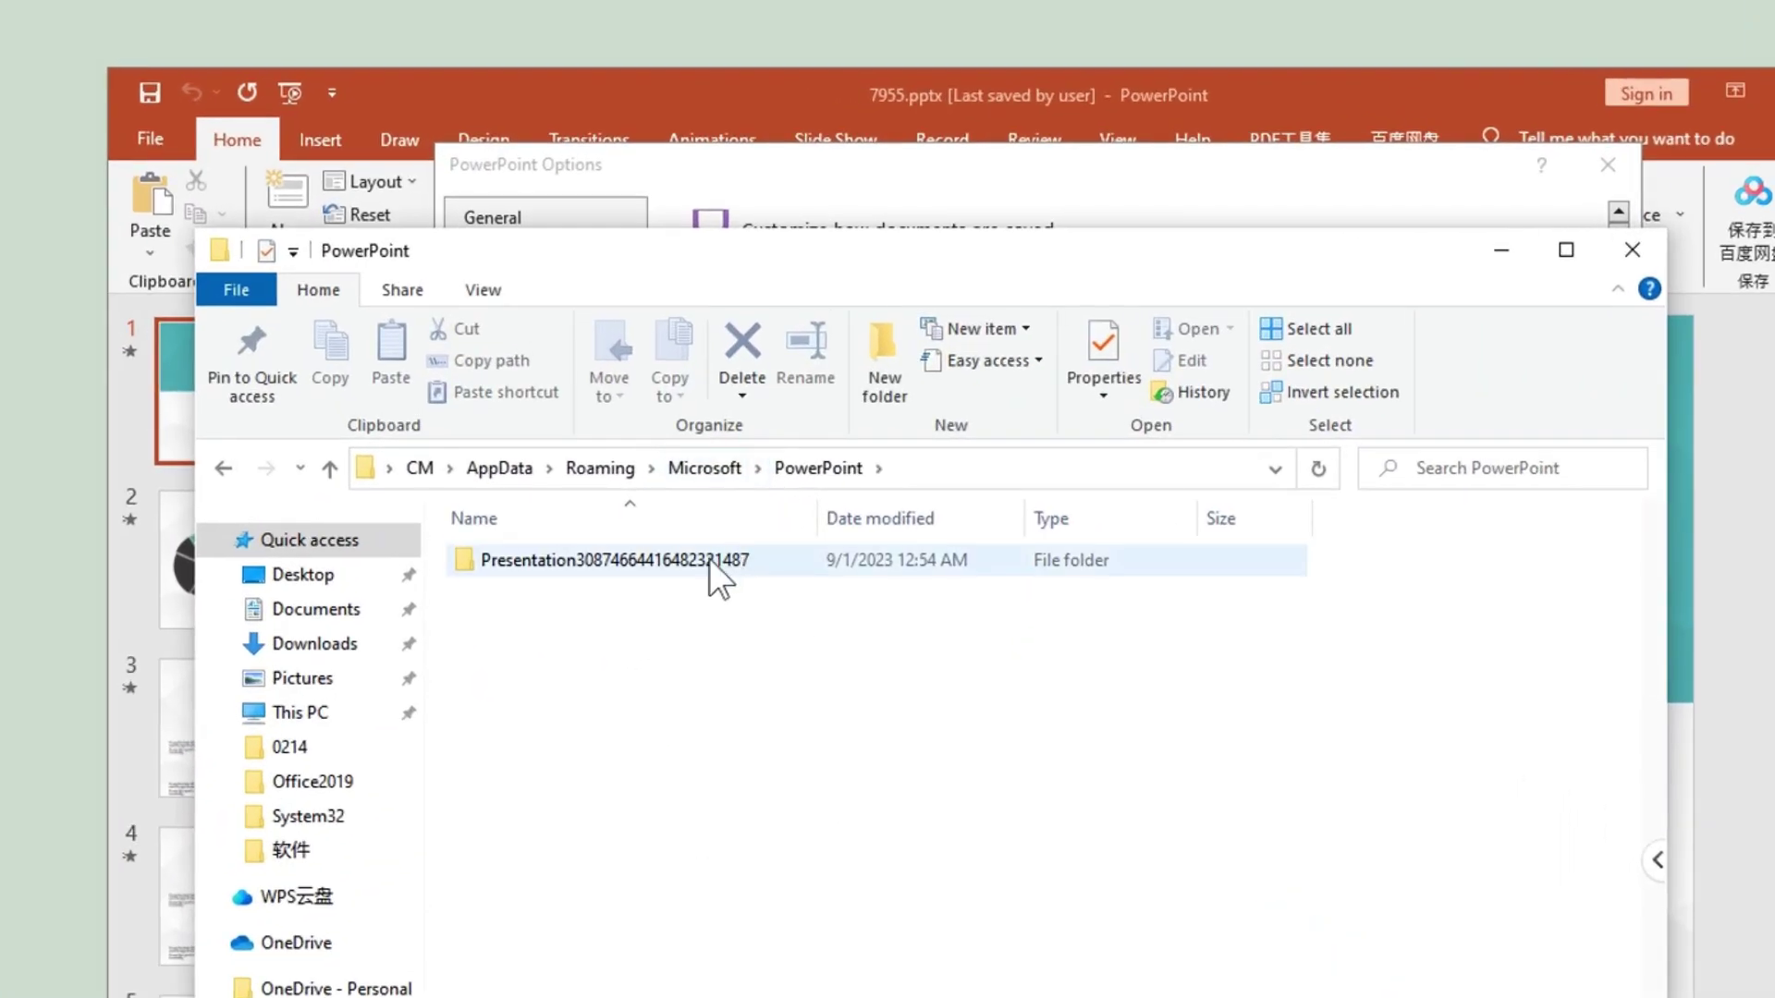
# Copy the autosaved presentation file from its folder into Pictures
pyautogui.doubleClick(616, 558)
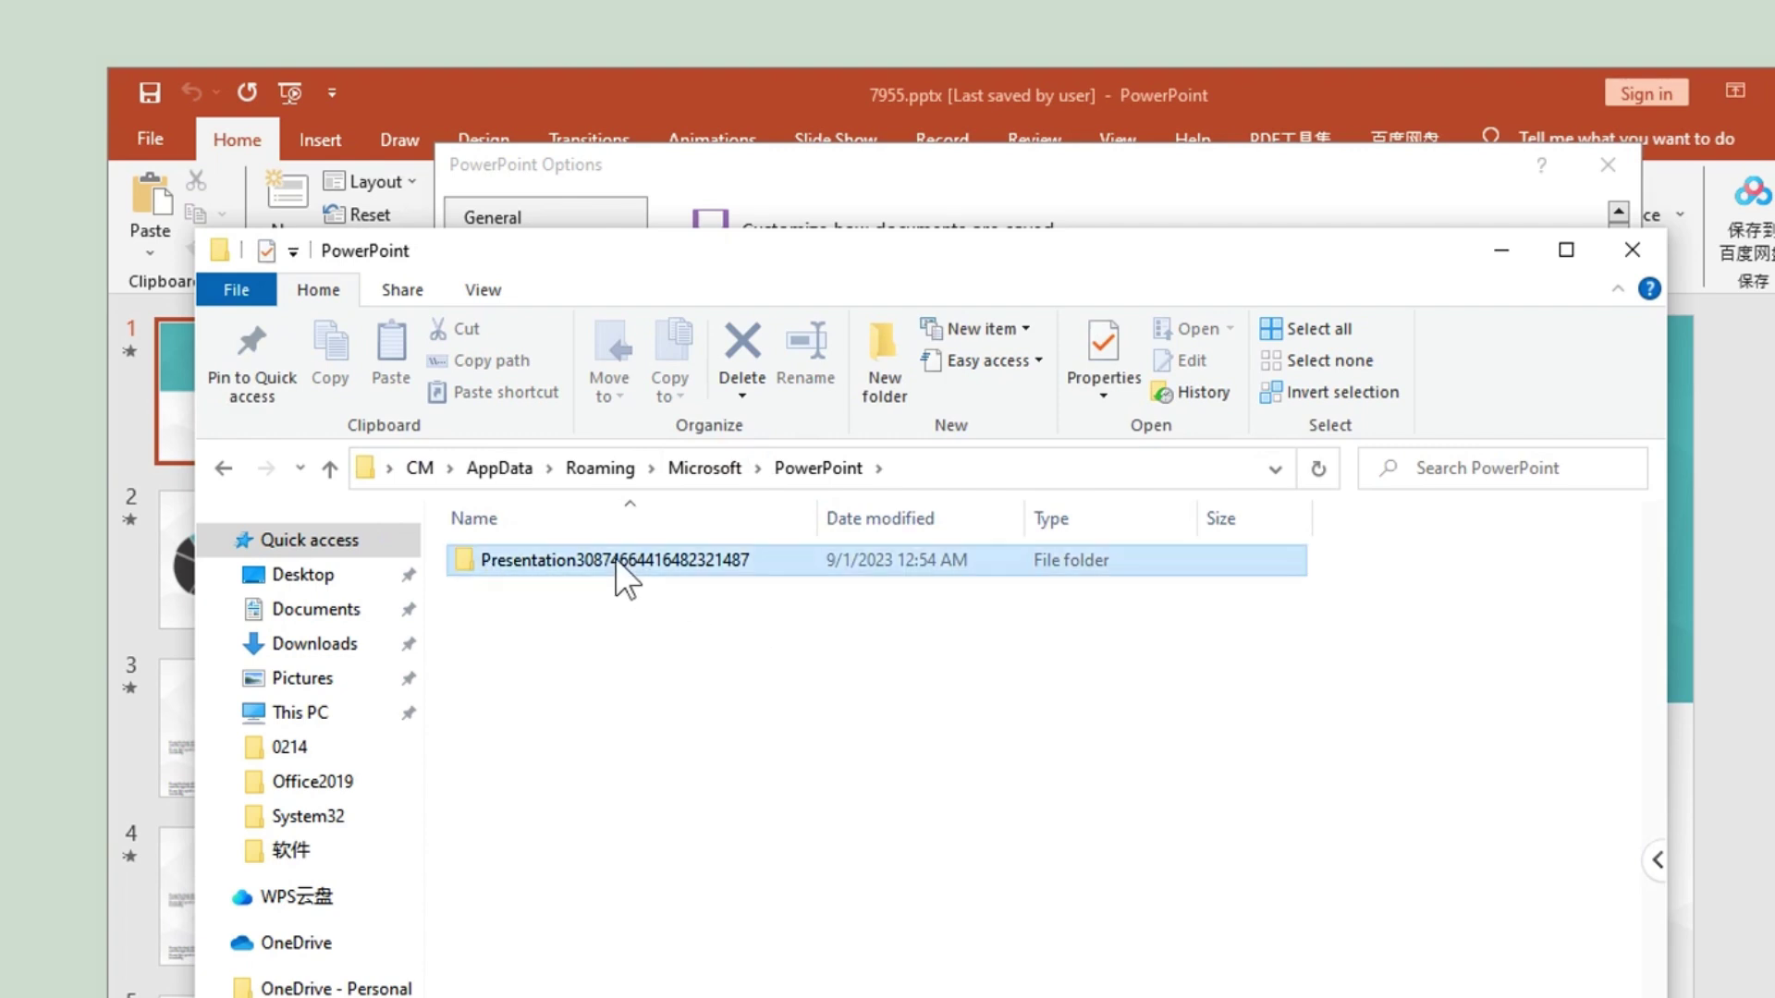
pyautogui.click(653, 564)
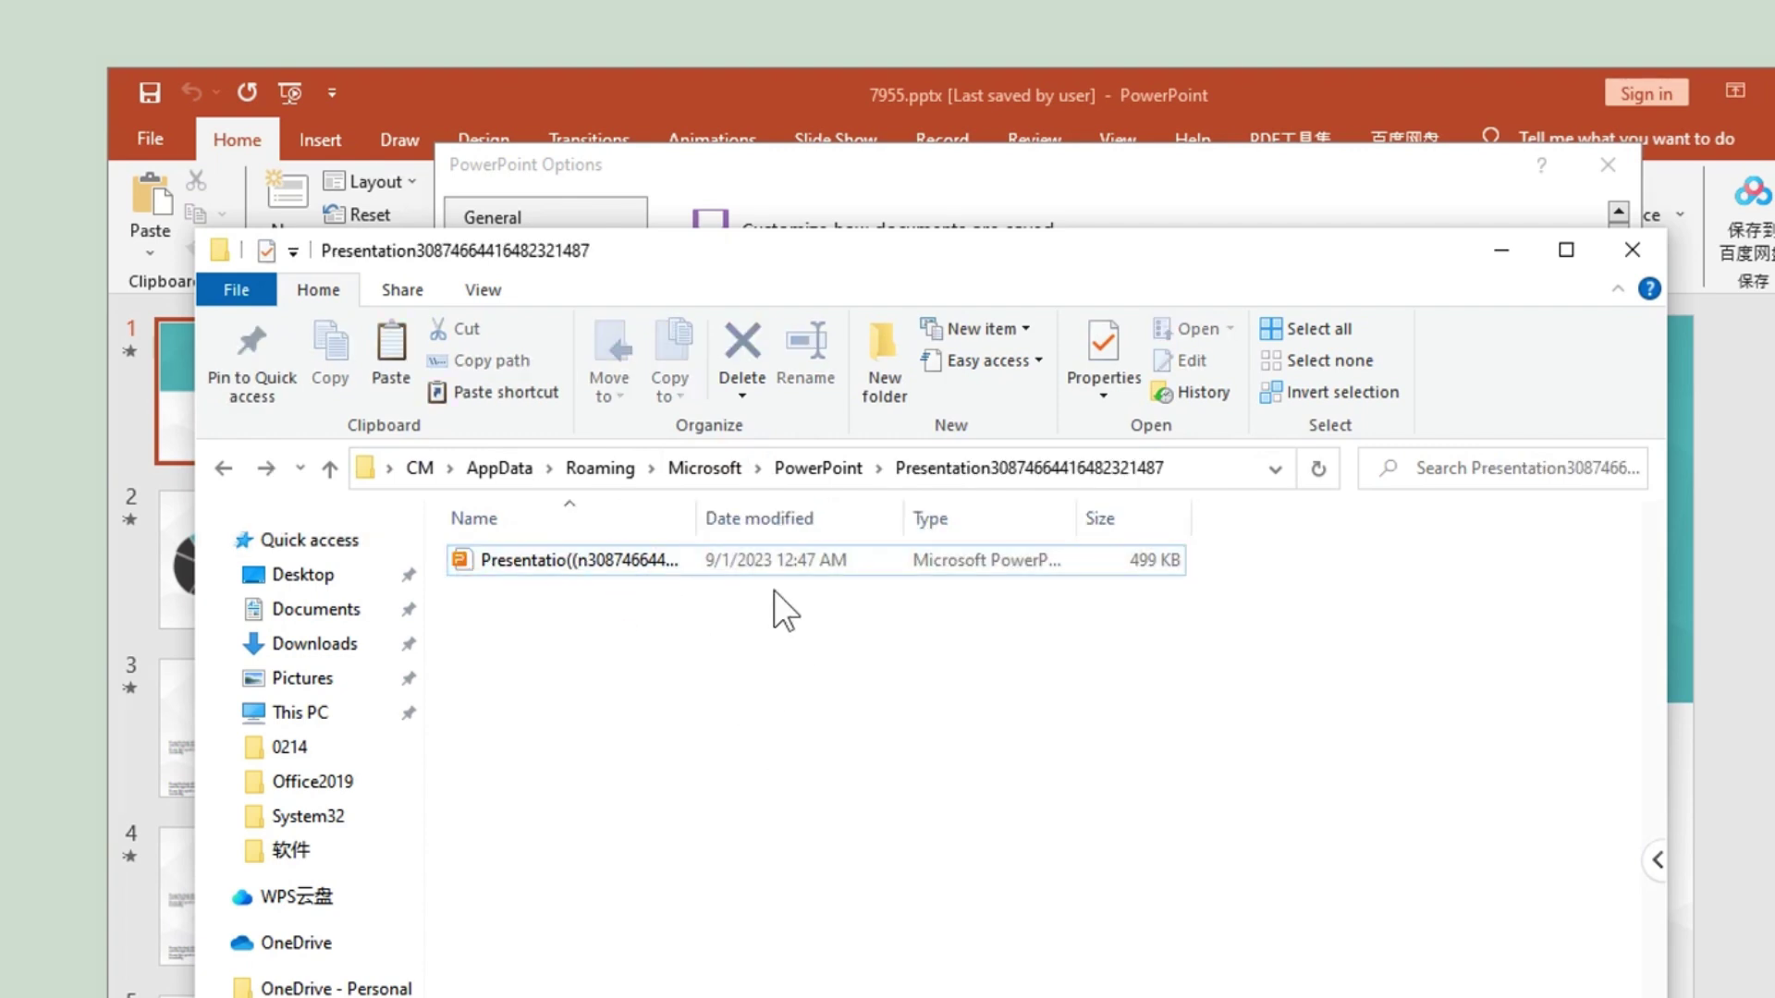
pyautogui.hotkey('ctrl', 'c')
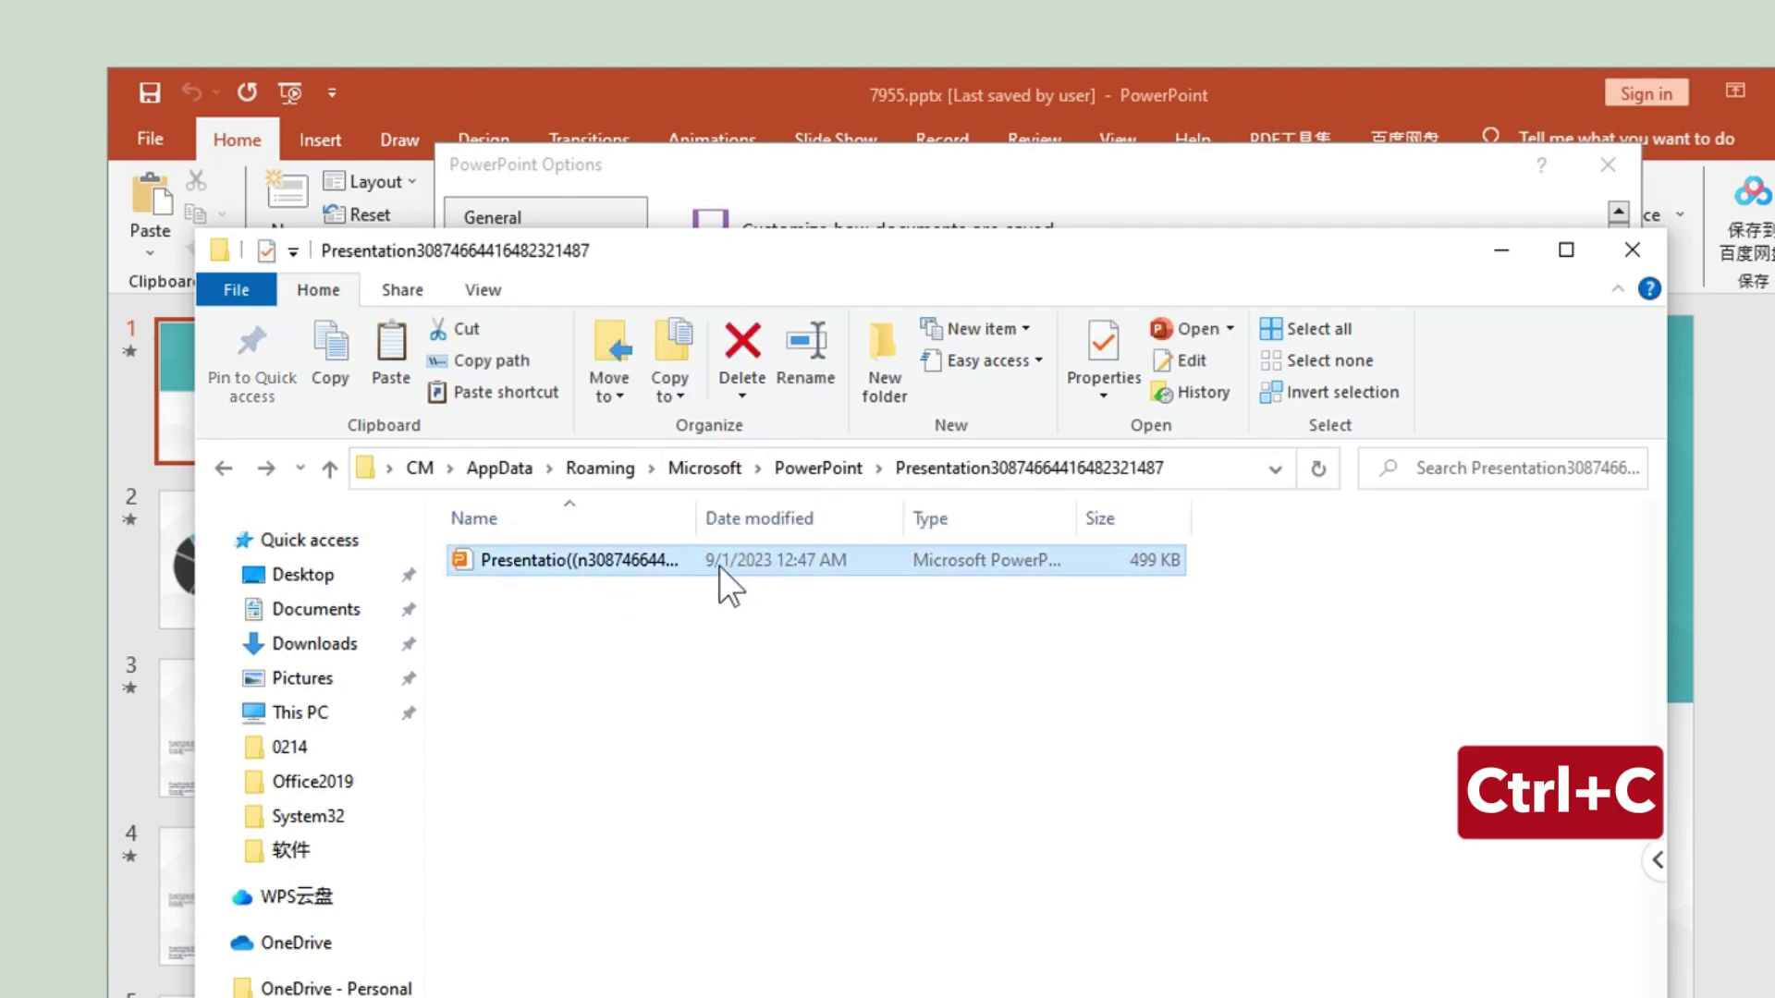
pyautogui.click(302, 678)
pyautogui.hotkey('ctrl', 'v')
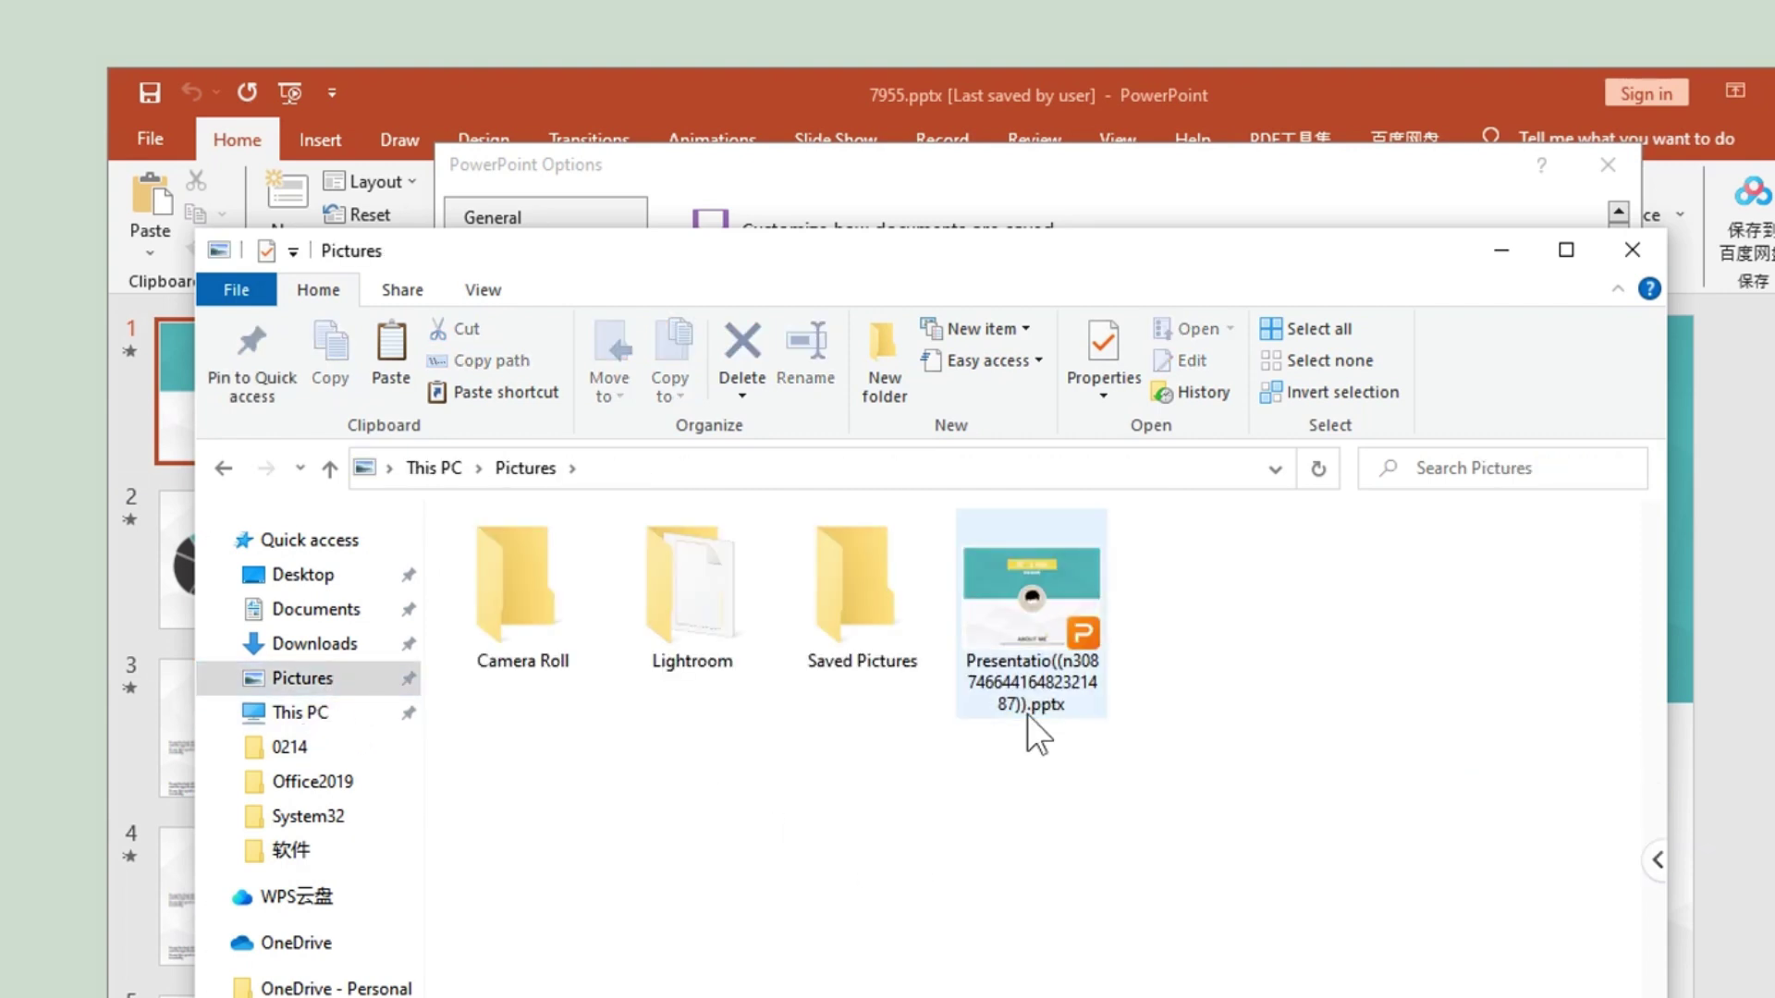
pyautogui.click(1036, 657)
# Open the copied presentation in PowerPoint, then permanently delete 7955.pptx from the Recycle Bin
pyautogui.doubleClick(1035, 657)
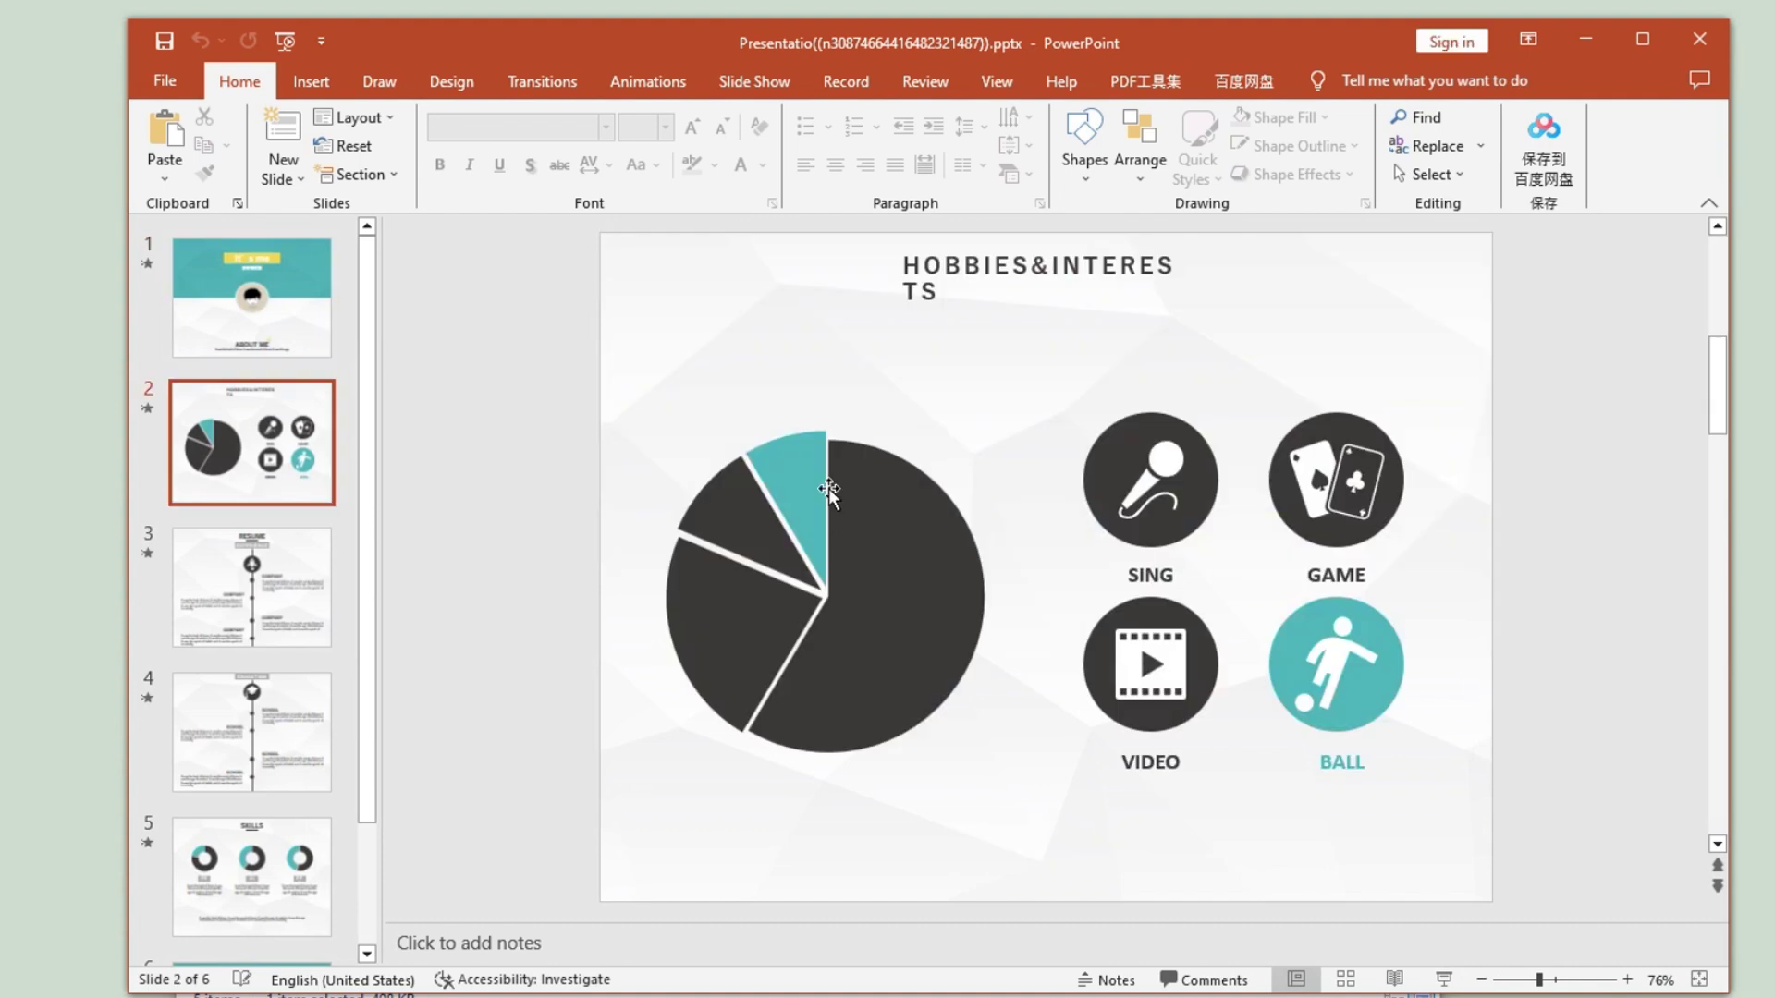
pyautogui.scroll(-4, 828, 490)
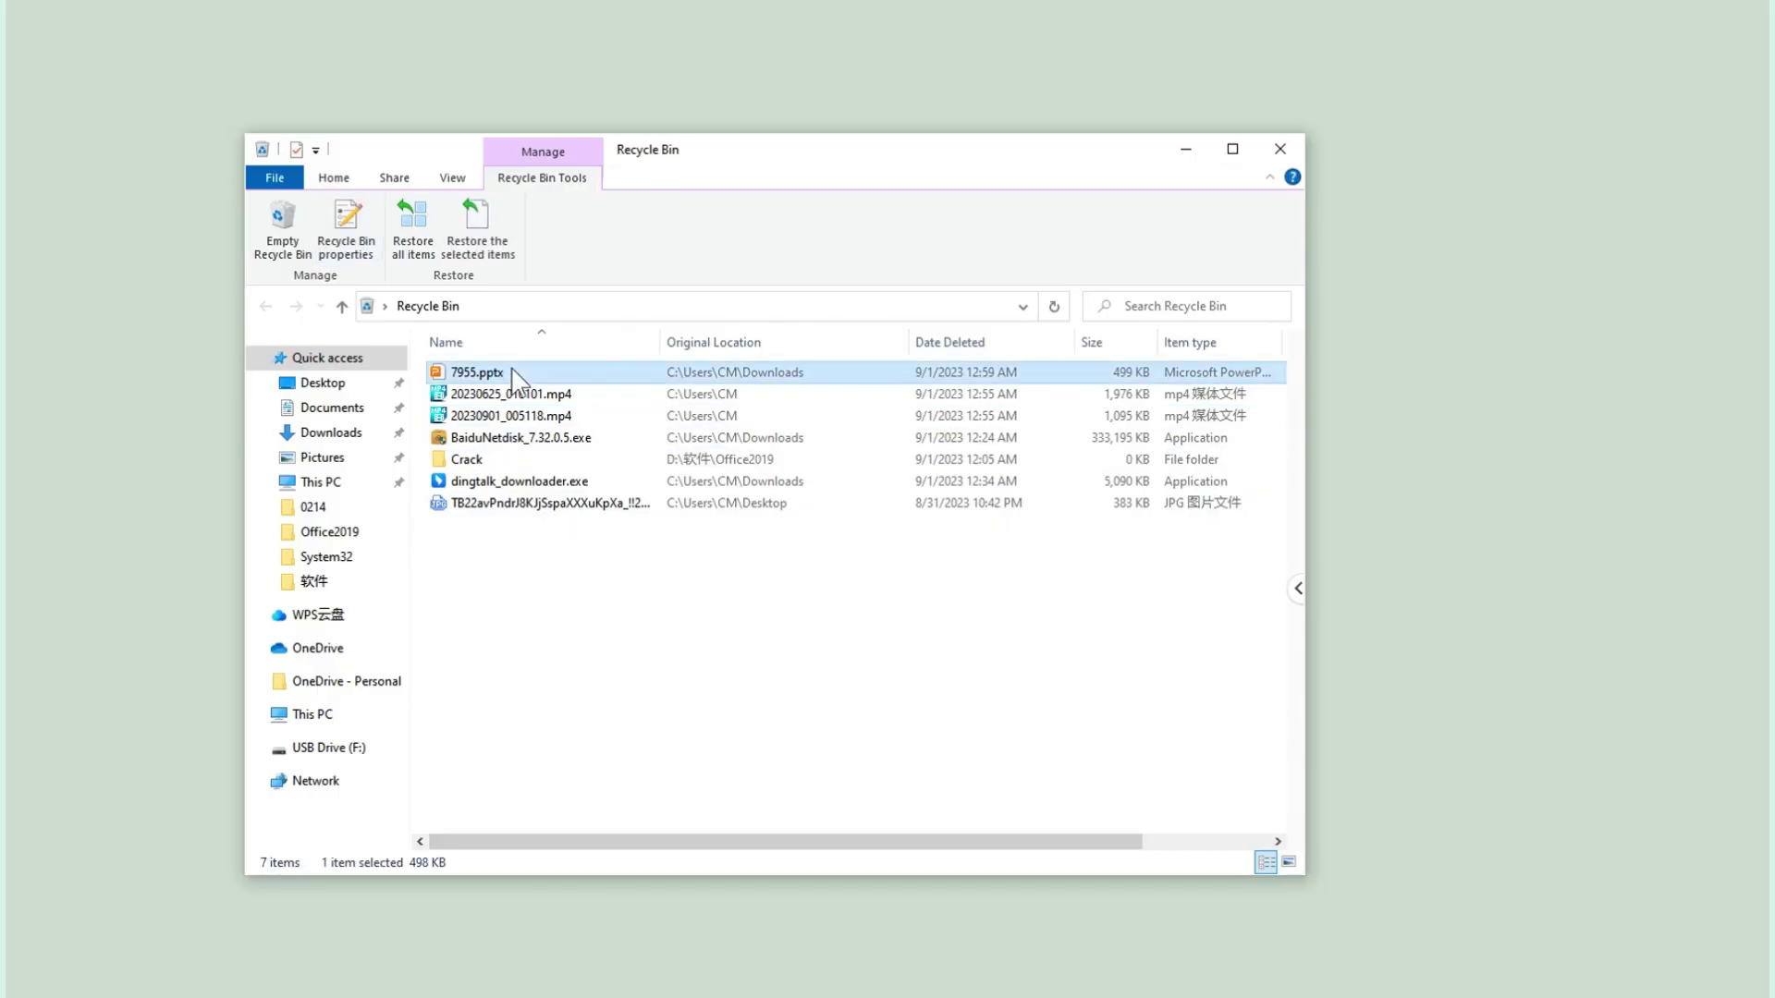
pyautogui.rightClick(513, 372)
pyautogui.click(414, 445)
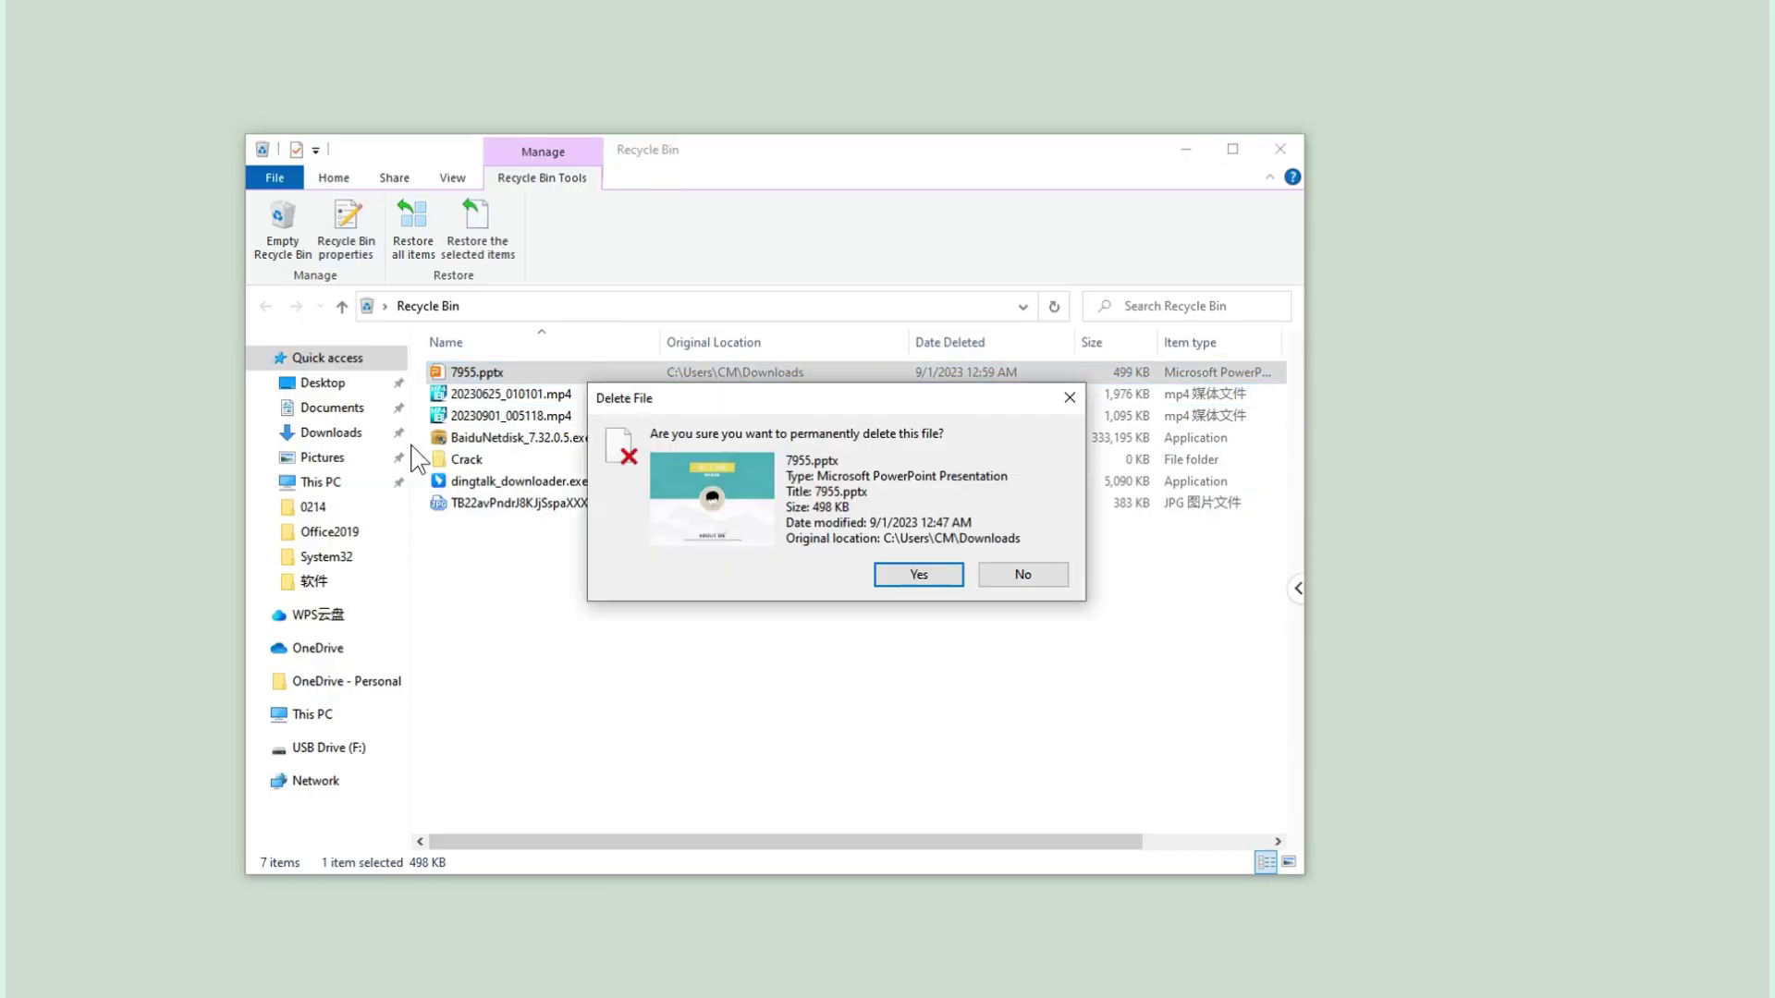
pyautogui.click(919, 575)
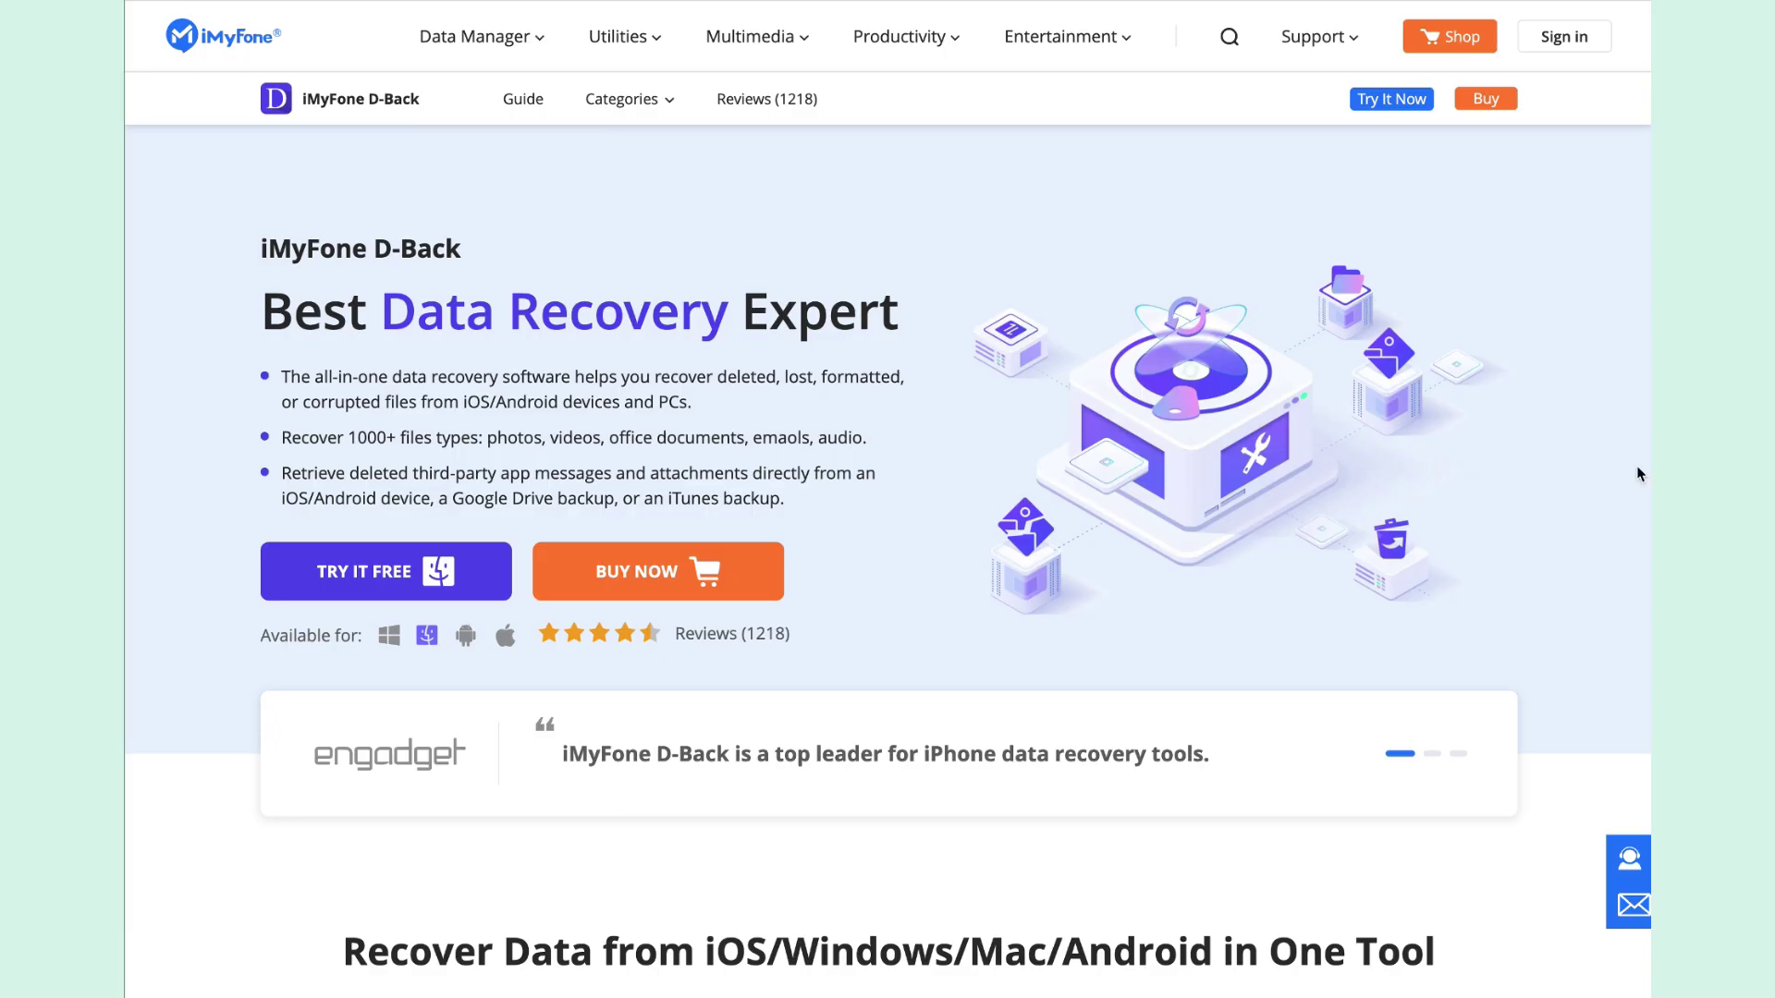
# Scroll the D-Back page, advancing the Phone Recovery carousel, down to the 3 Steps guide
pyautogui.scroll(-2, 1637, 464)
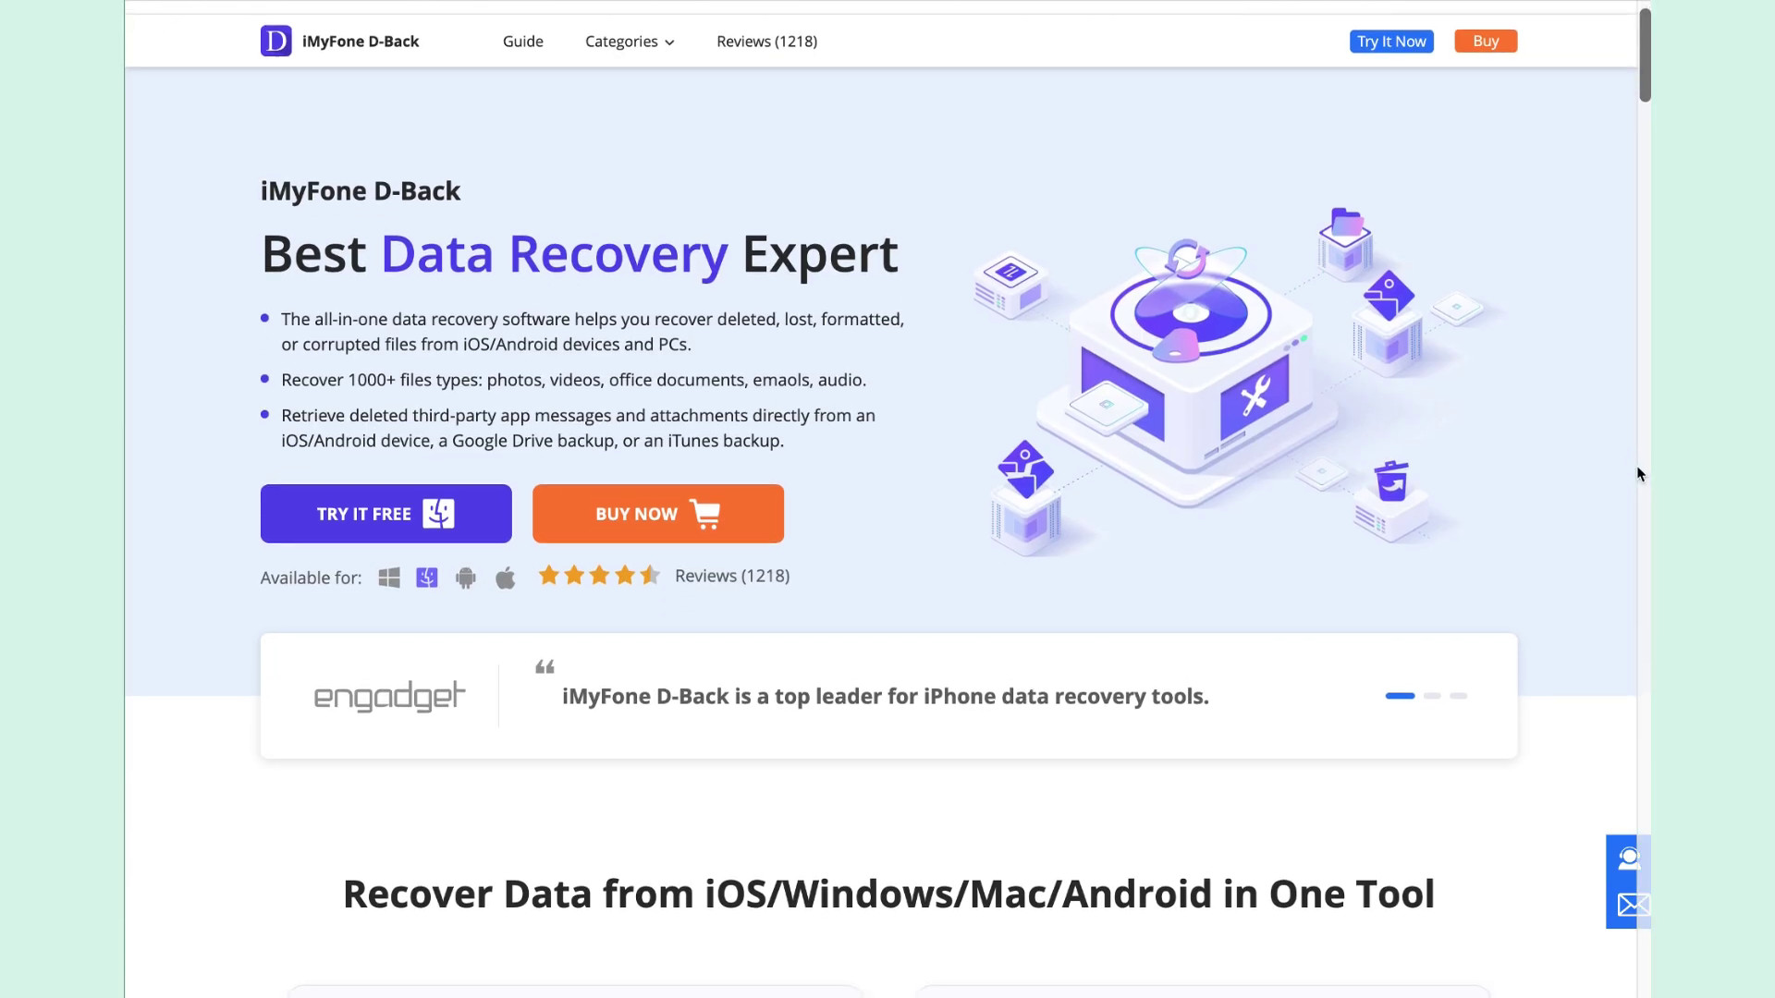
pyautogui.scroll(-2, 1637, 473)
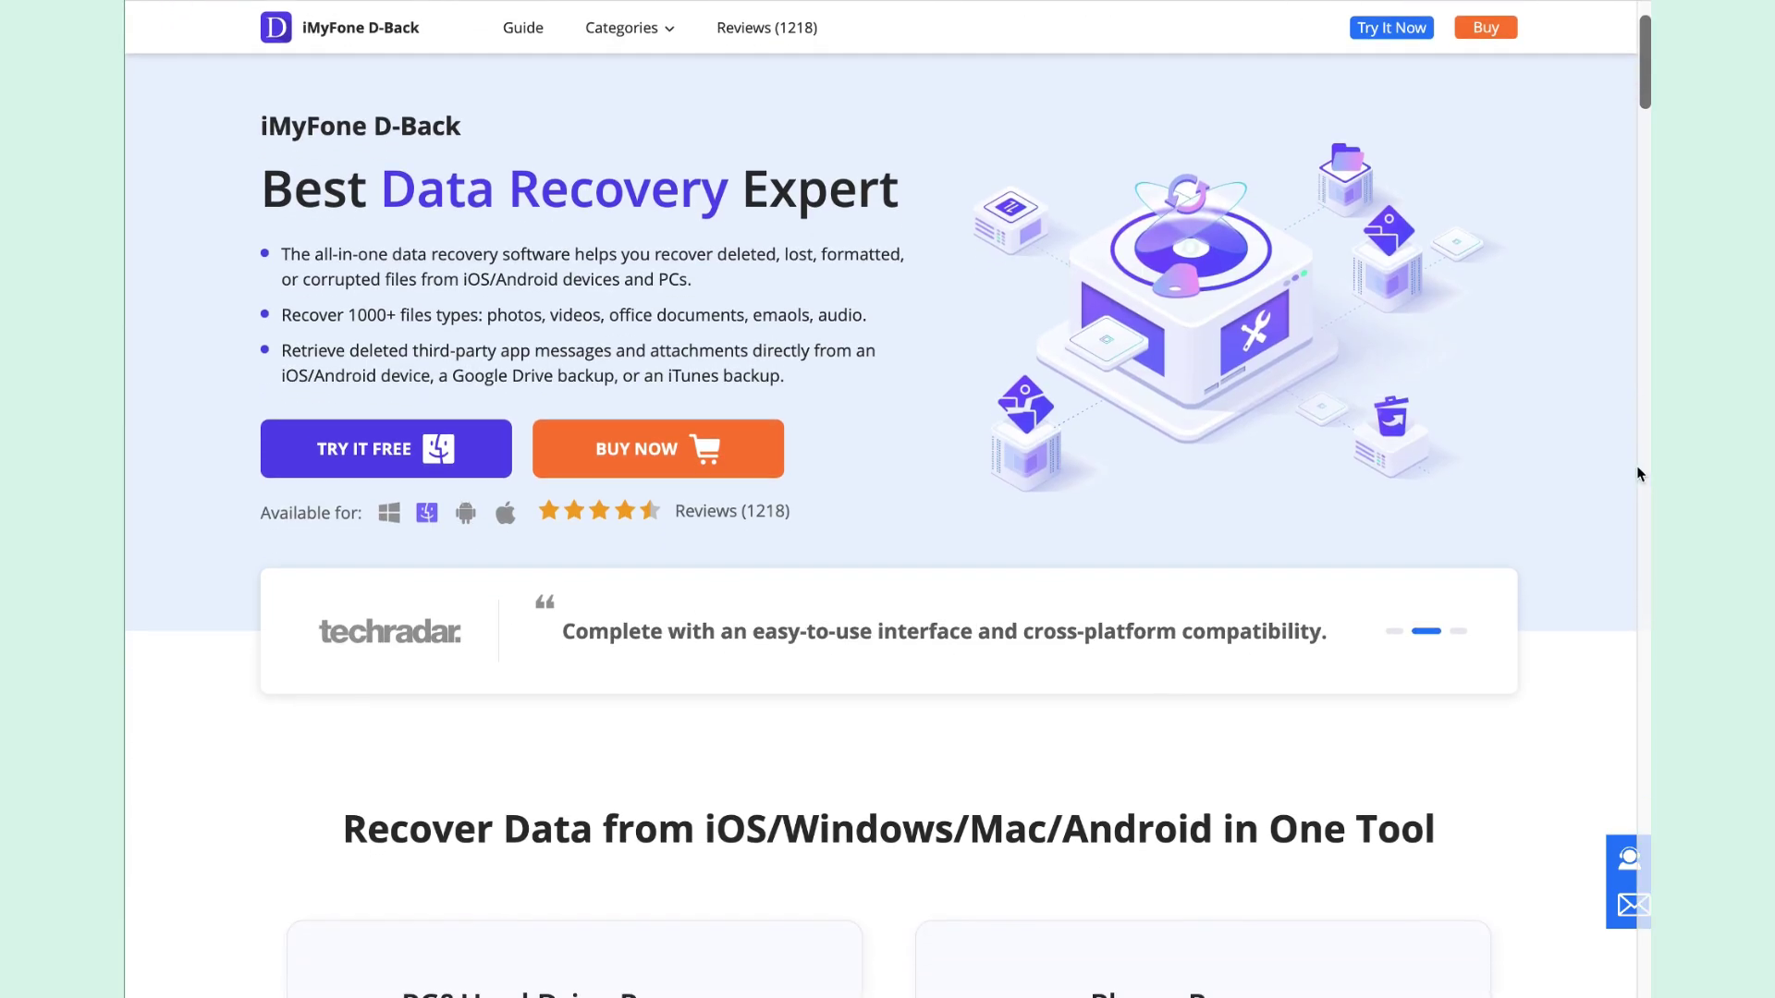
pyautogui.scroll(-4, 1637, 473)
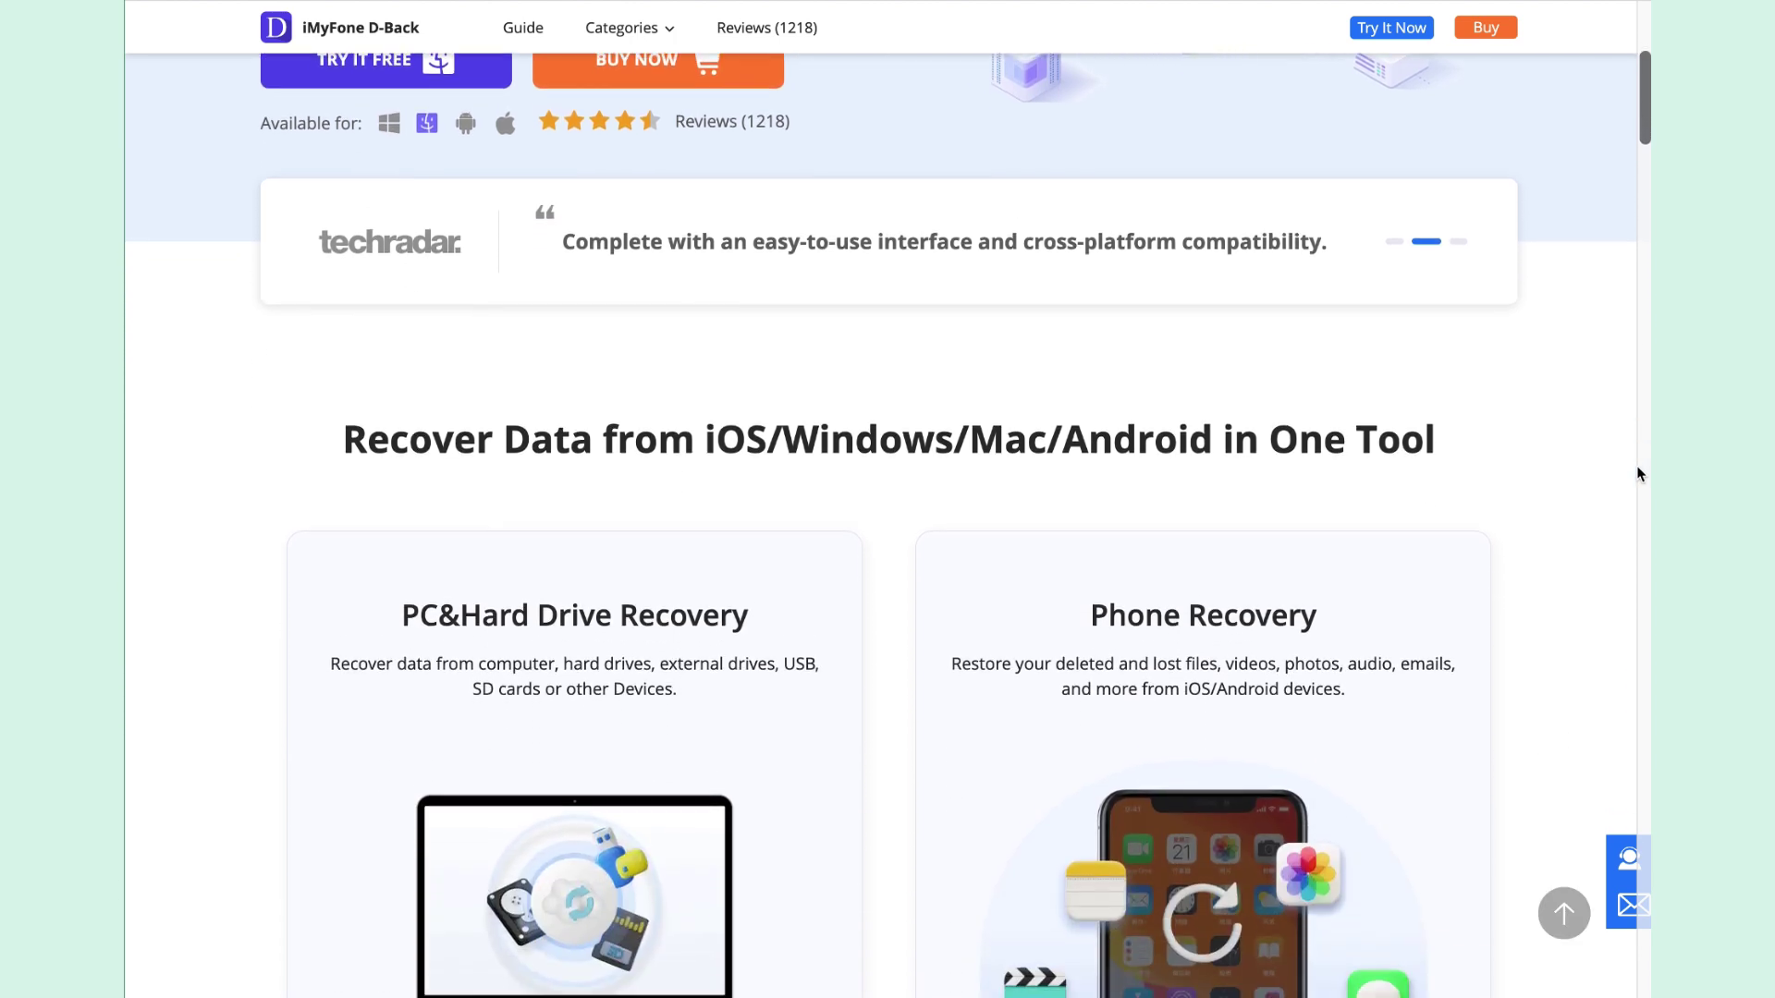
pyautogui.scroll(-5, 1637, 473)
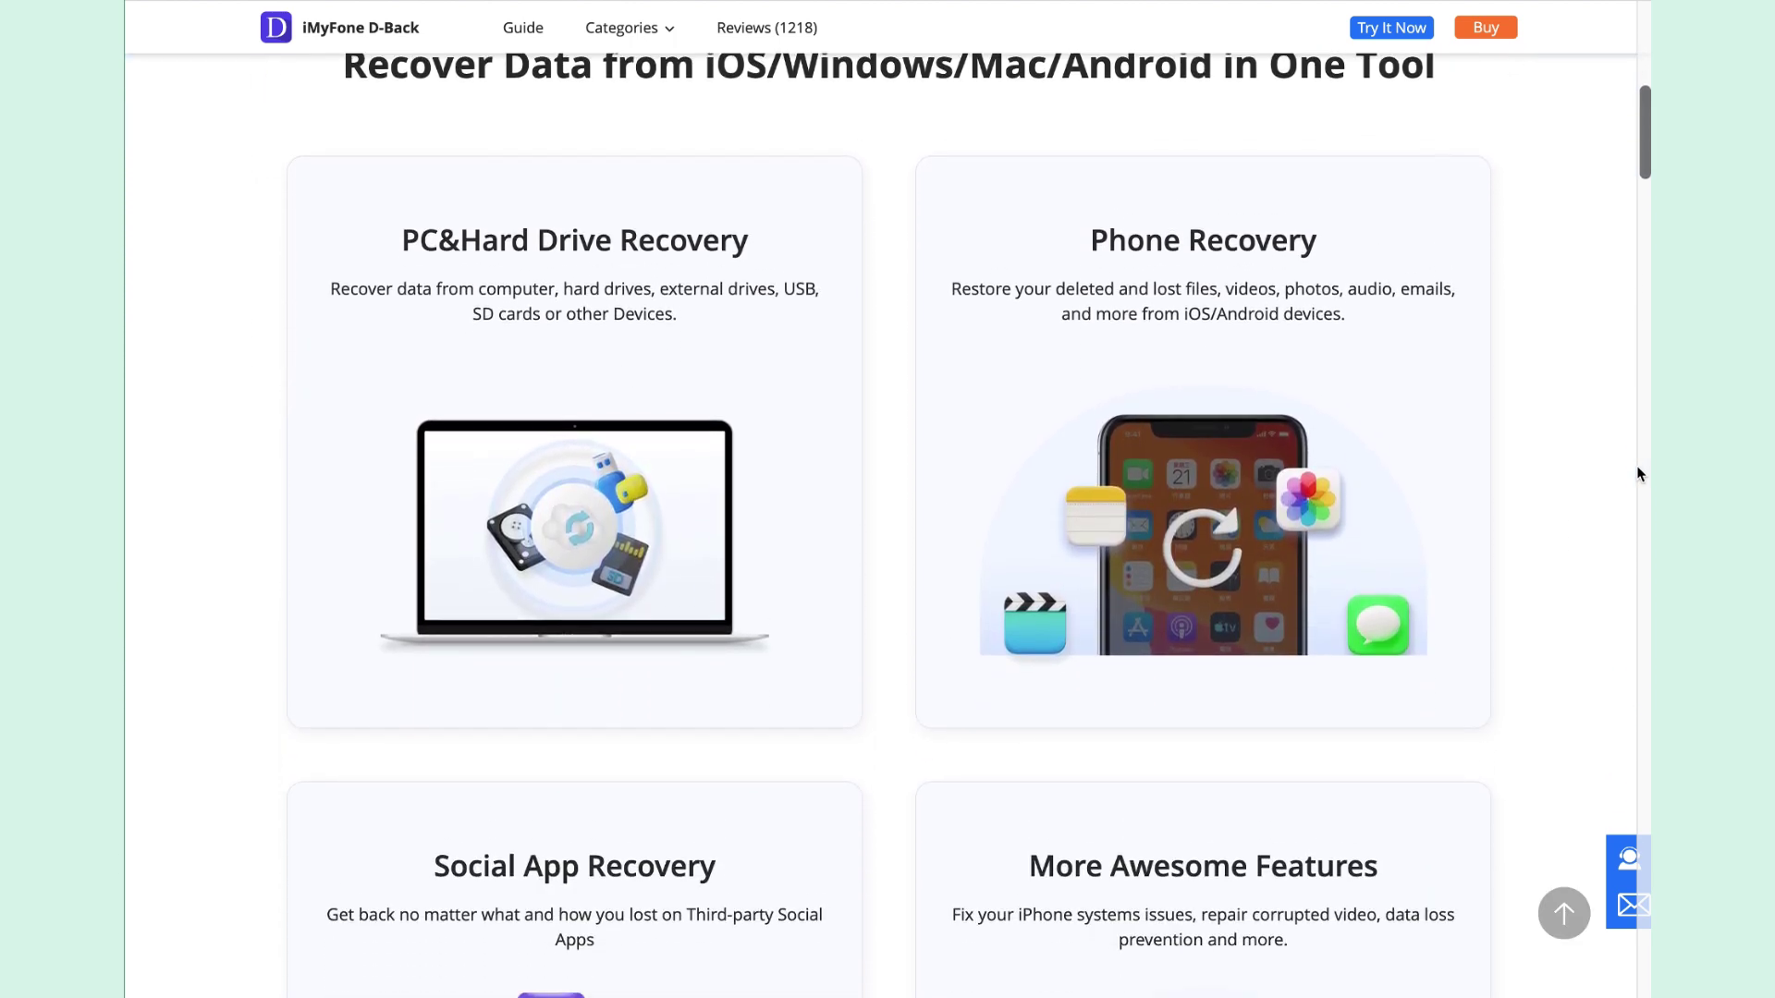
pyautogui.scroll(-4, 1637, 473)
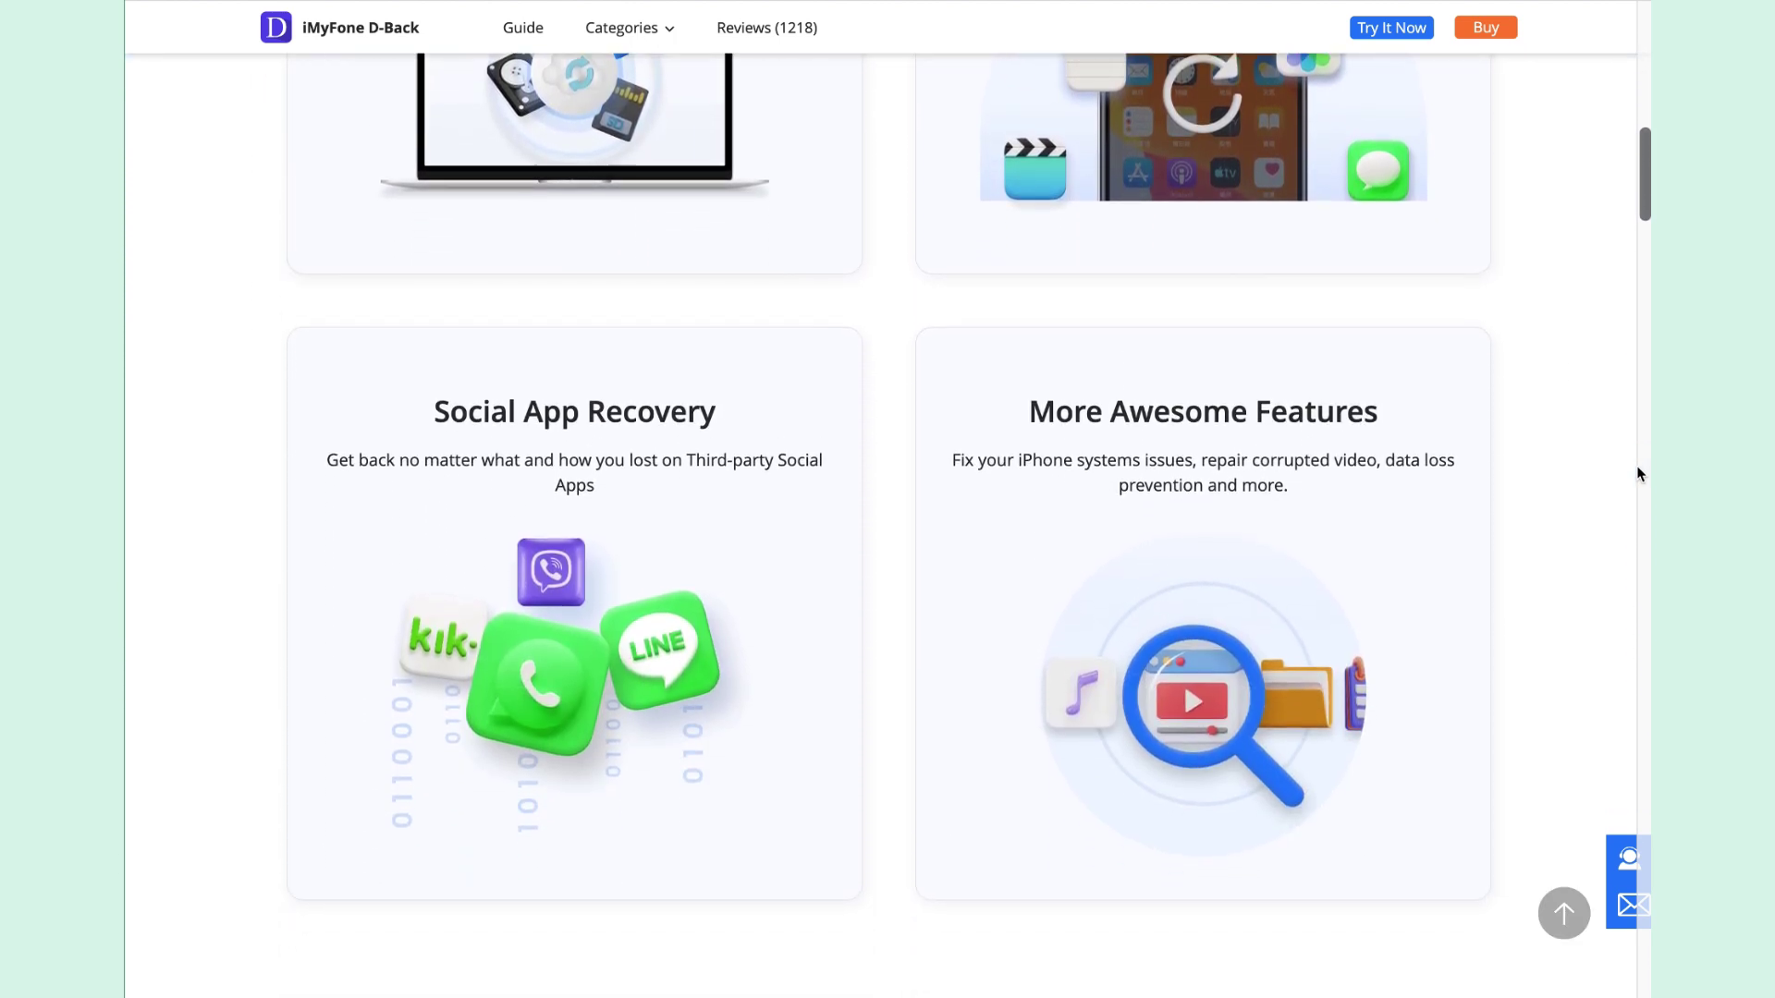
pyautogui.scroll(-8, 1637, 473)
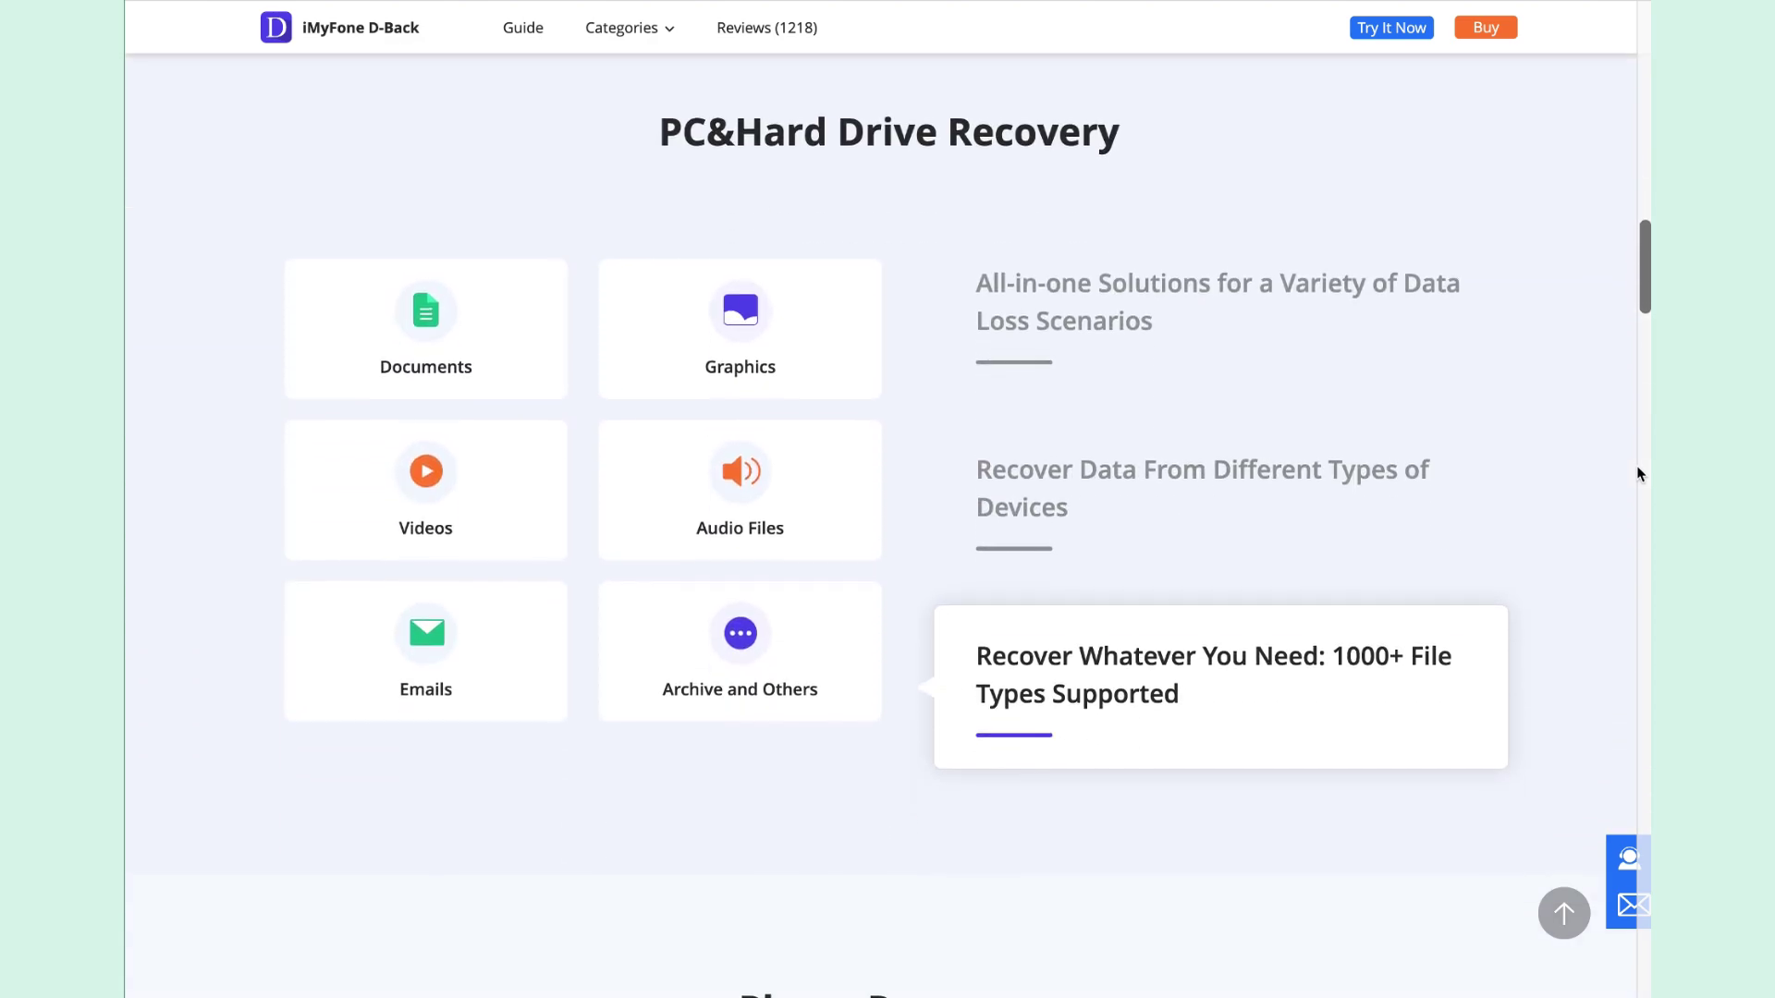
pyautogui.scroll(-8, 1637, 473)
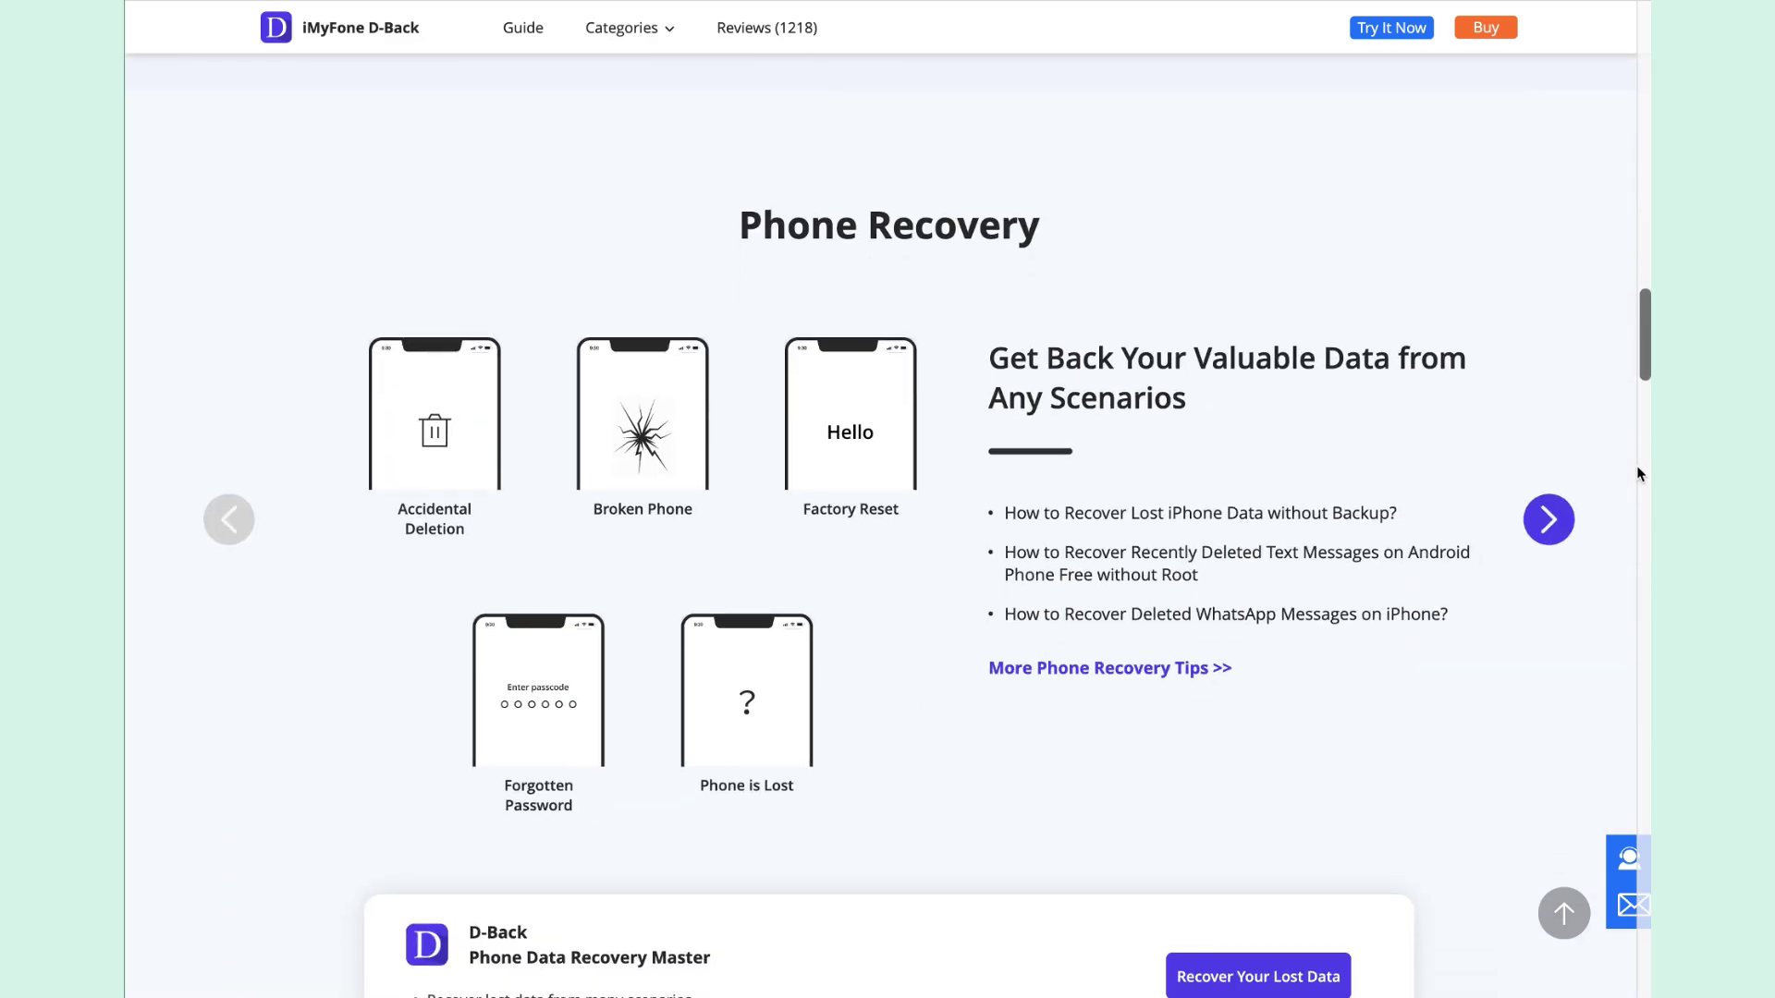
pyautogui.click(1548, 426)
pyautogui.click(1548, 426)
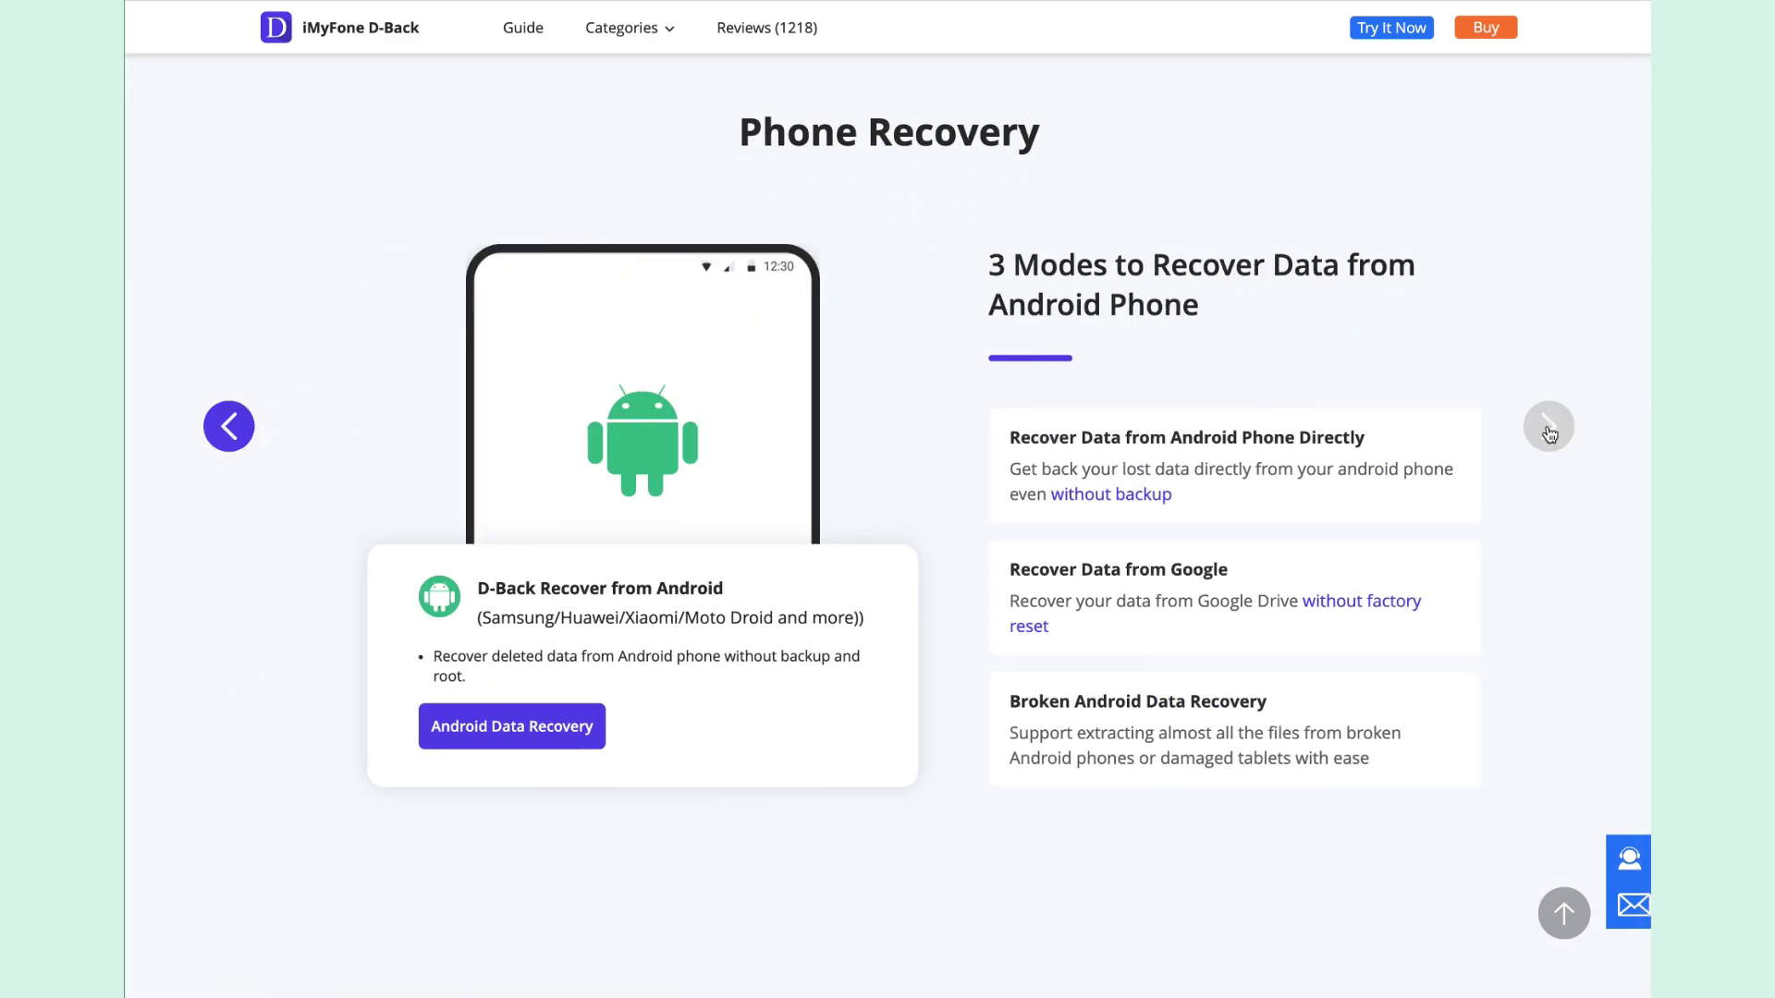
pyautogui.scroll(-8, 1548, 429)
pyautogui.scroll(-8, 1547, 432)
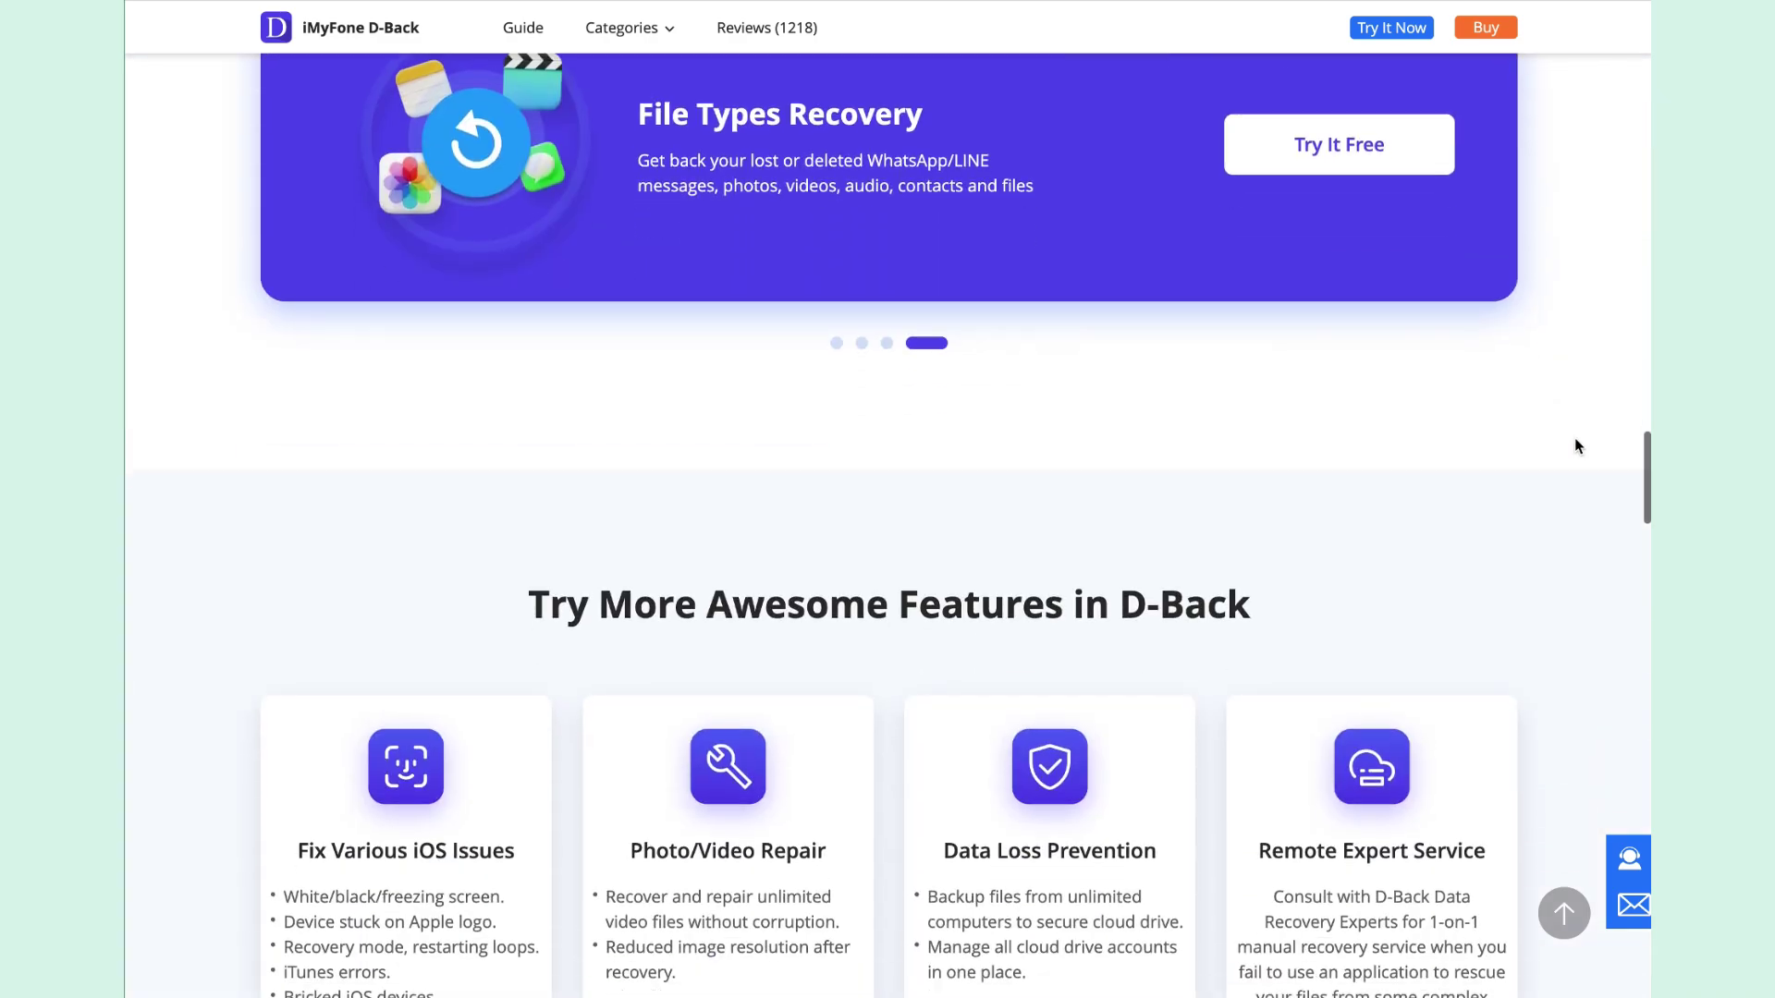
pyautogui.scroll(-9, 1576, 444)
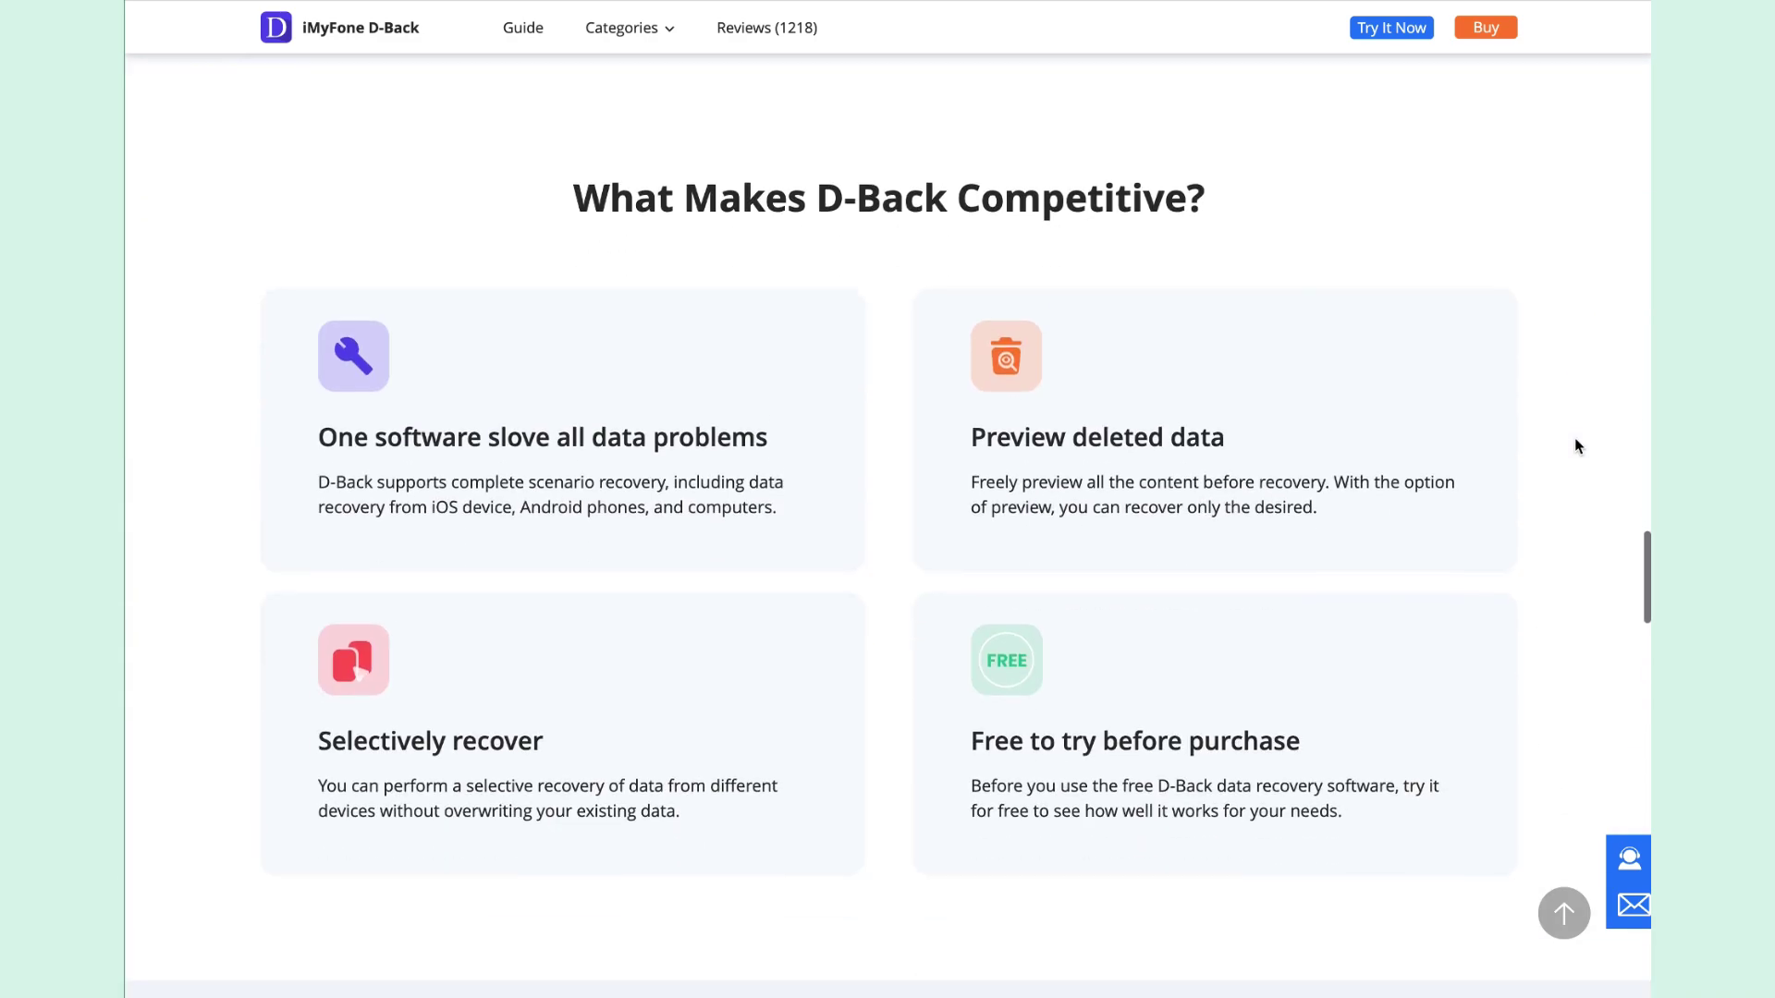
pyautogui.scroll(-7, 1578, 447)
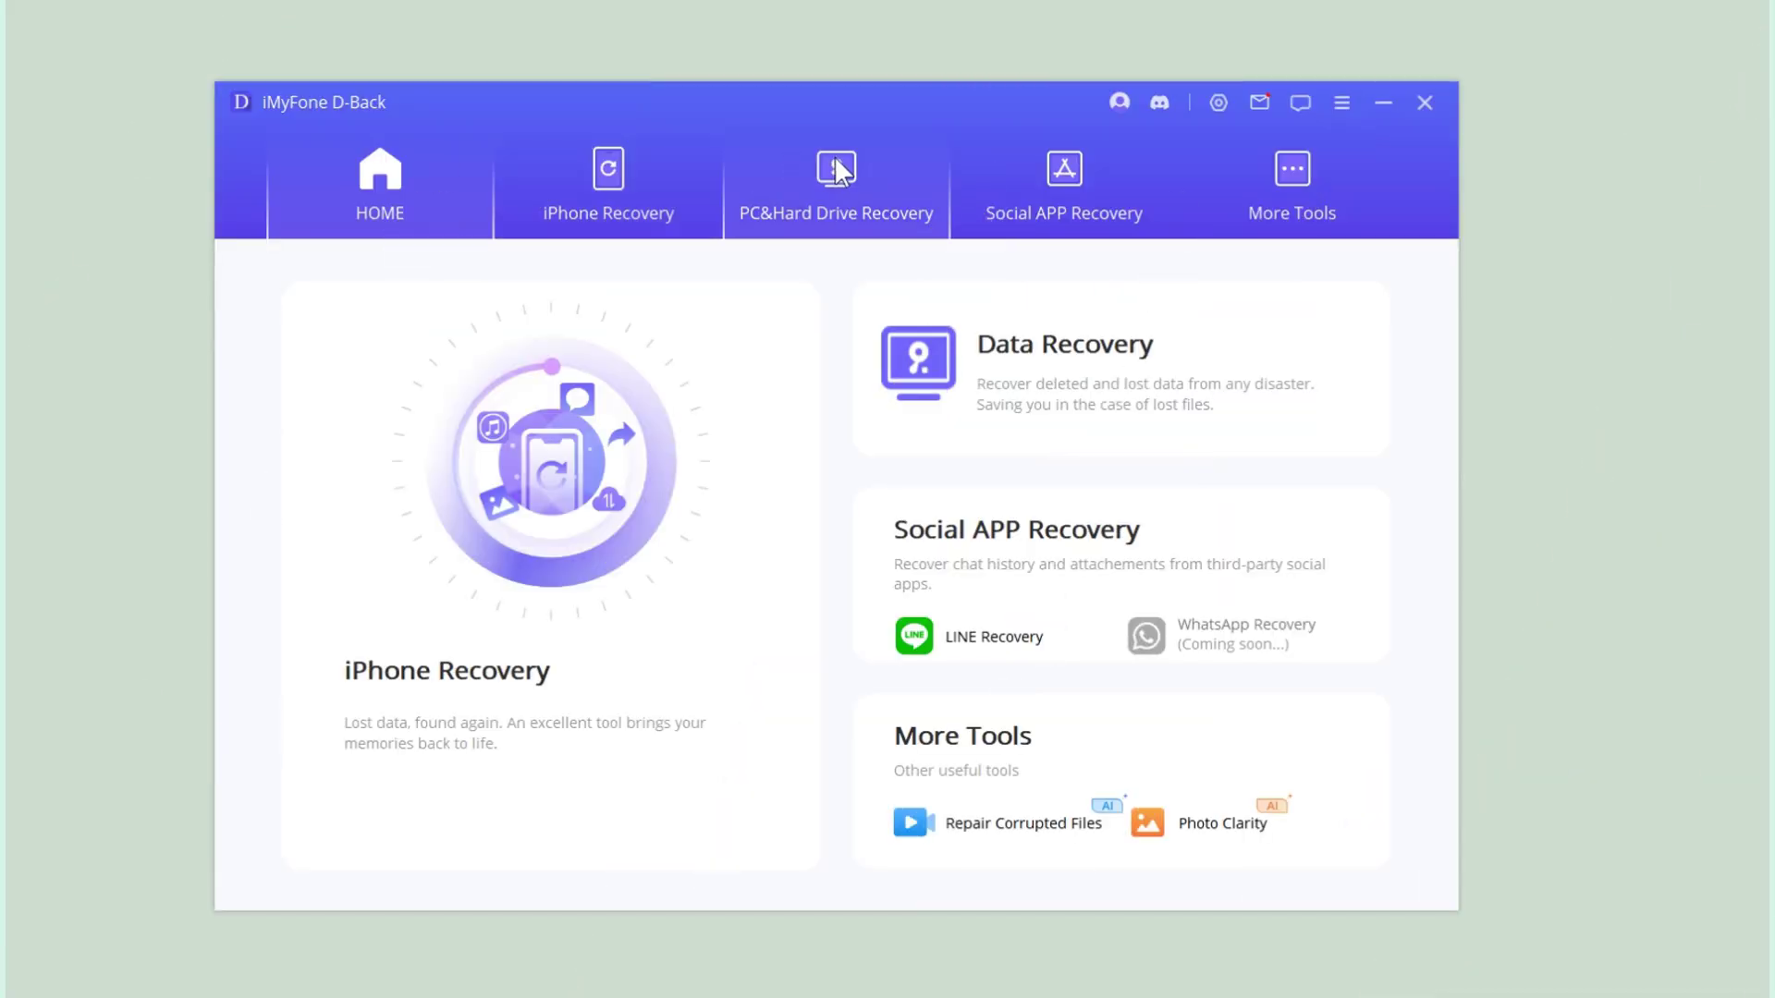
# Under PC&Hard Drive Recovery, scan the Recycle Bin location for deleted files
pyautogui.click(837, 176)
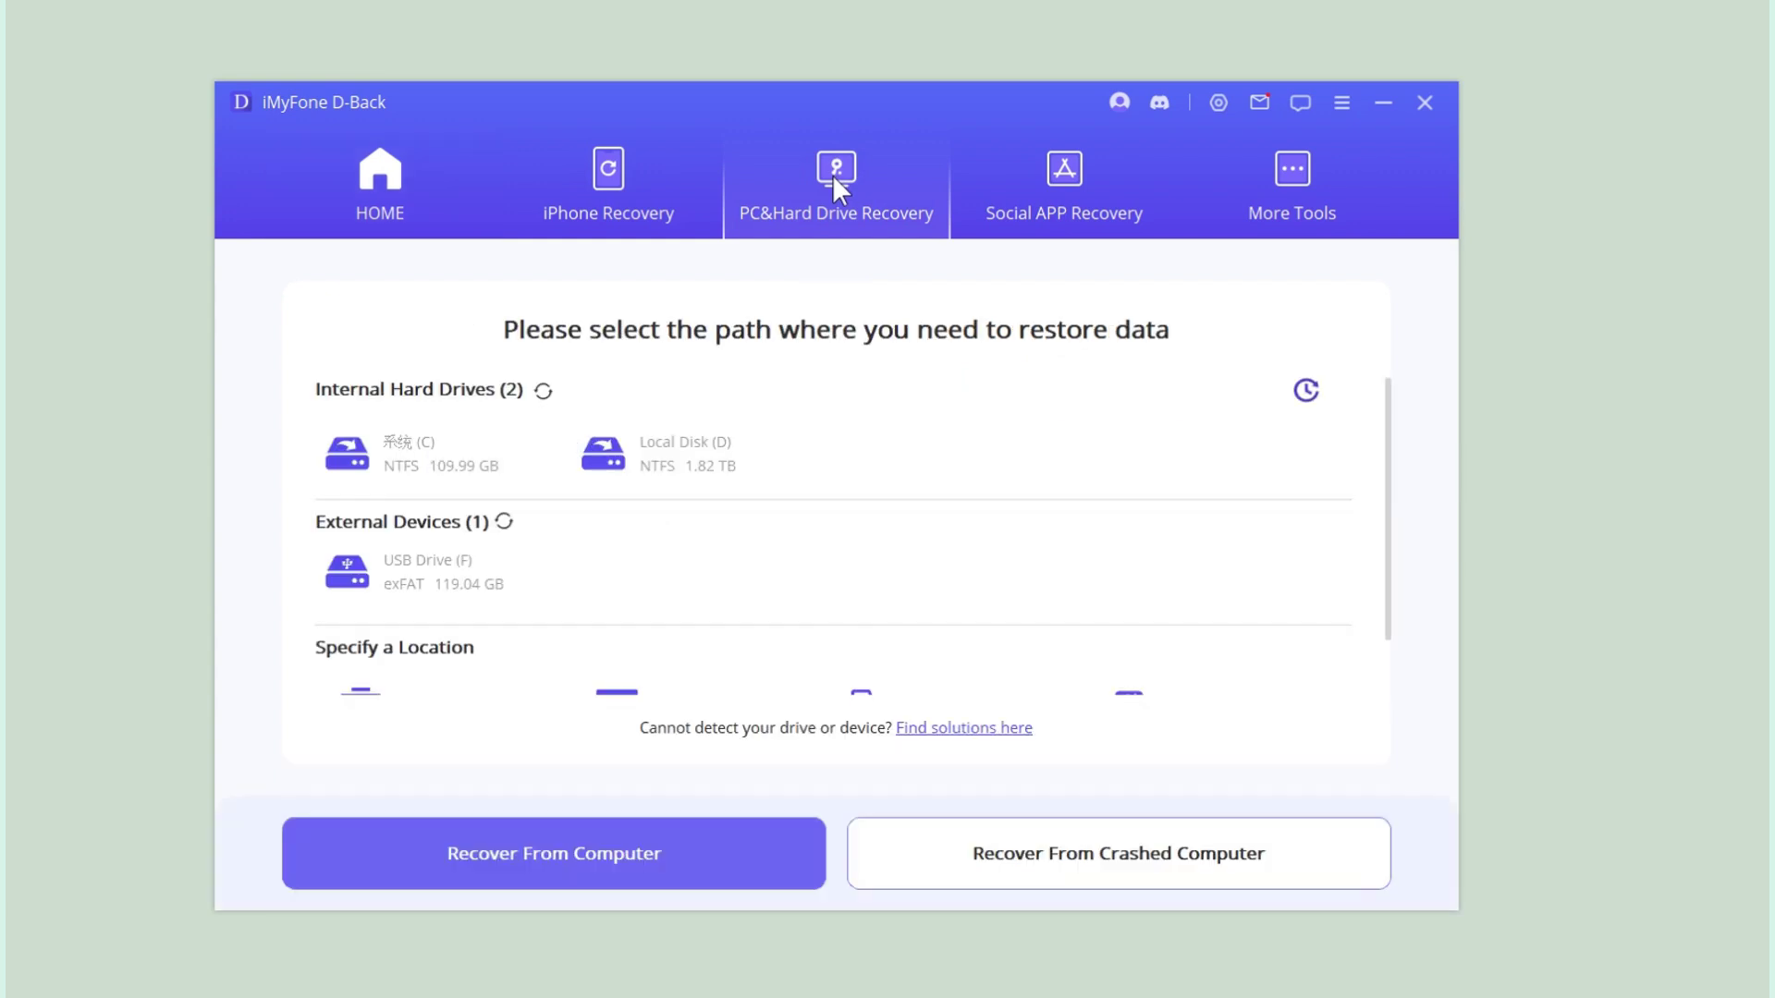
pyautogui.scroll(-1, 780, 579)
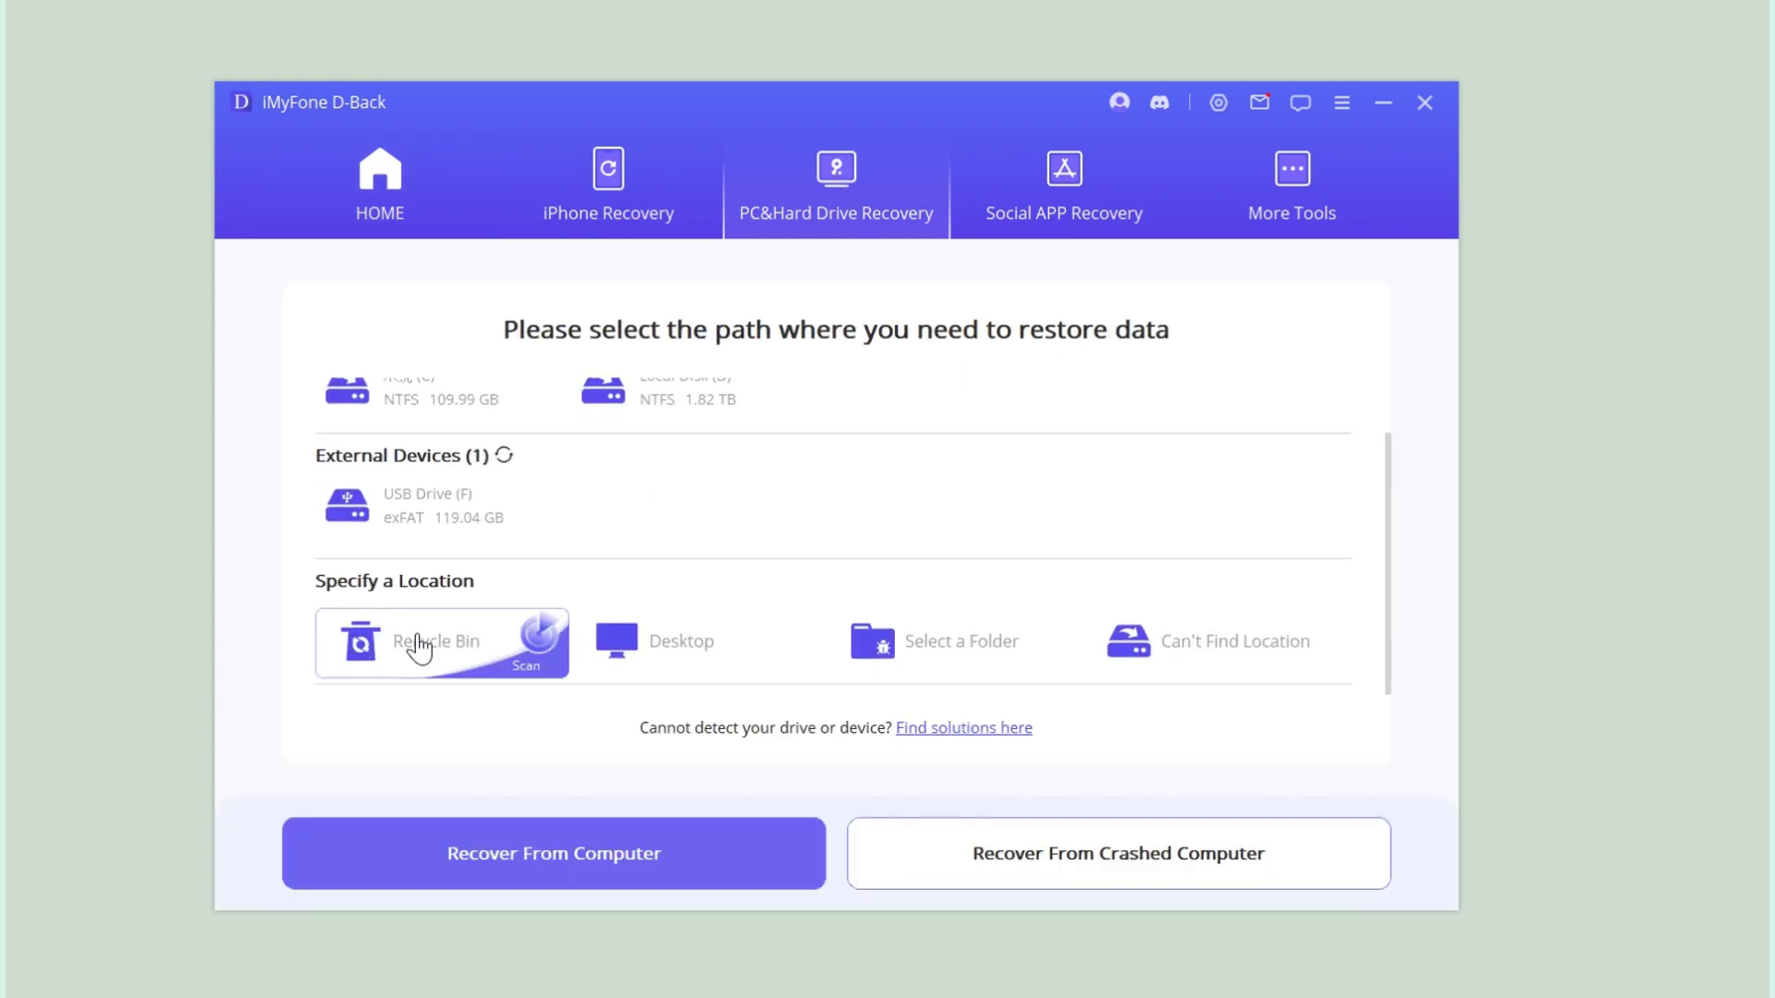
pyautogui.moveTo(425, 642)
pyautogui.click(513, 679)
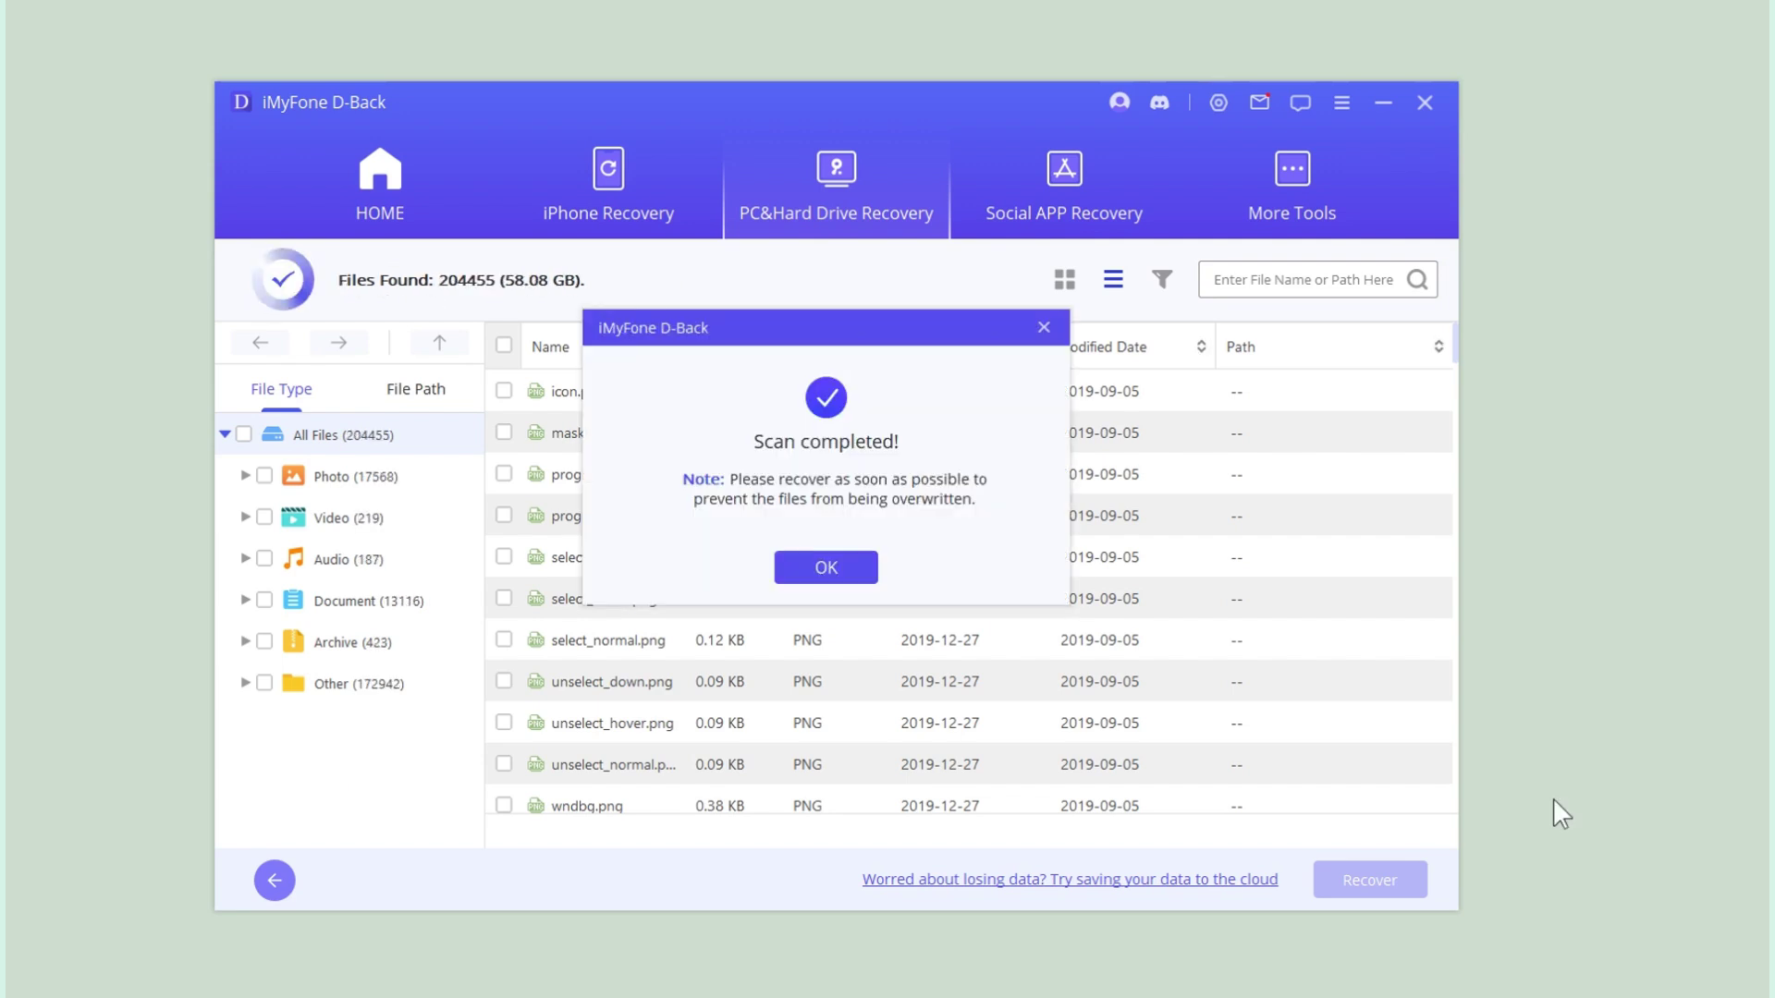
# Dismiss the scan notice, filter to Document > PPTX and tick the 498.54 KB 7955.pptx
pyautogui.click(832, 577)
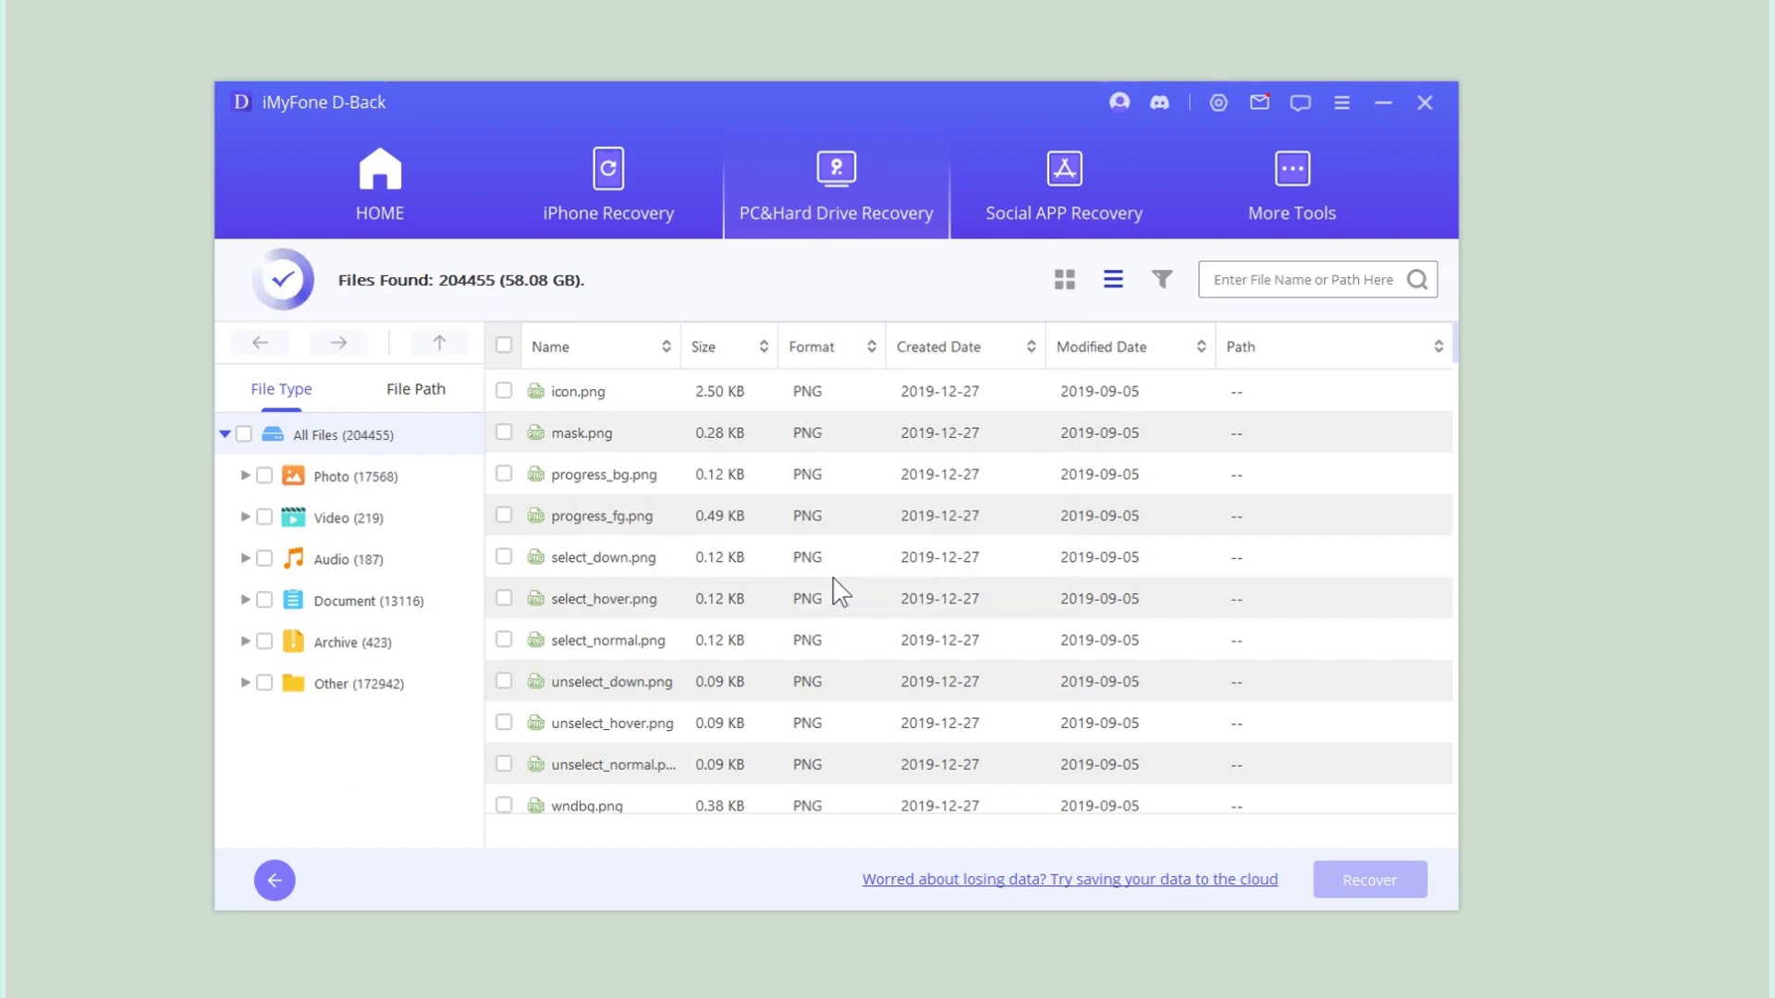
pyautogui.click(245, 683)
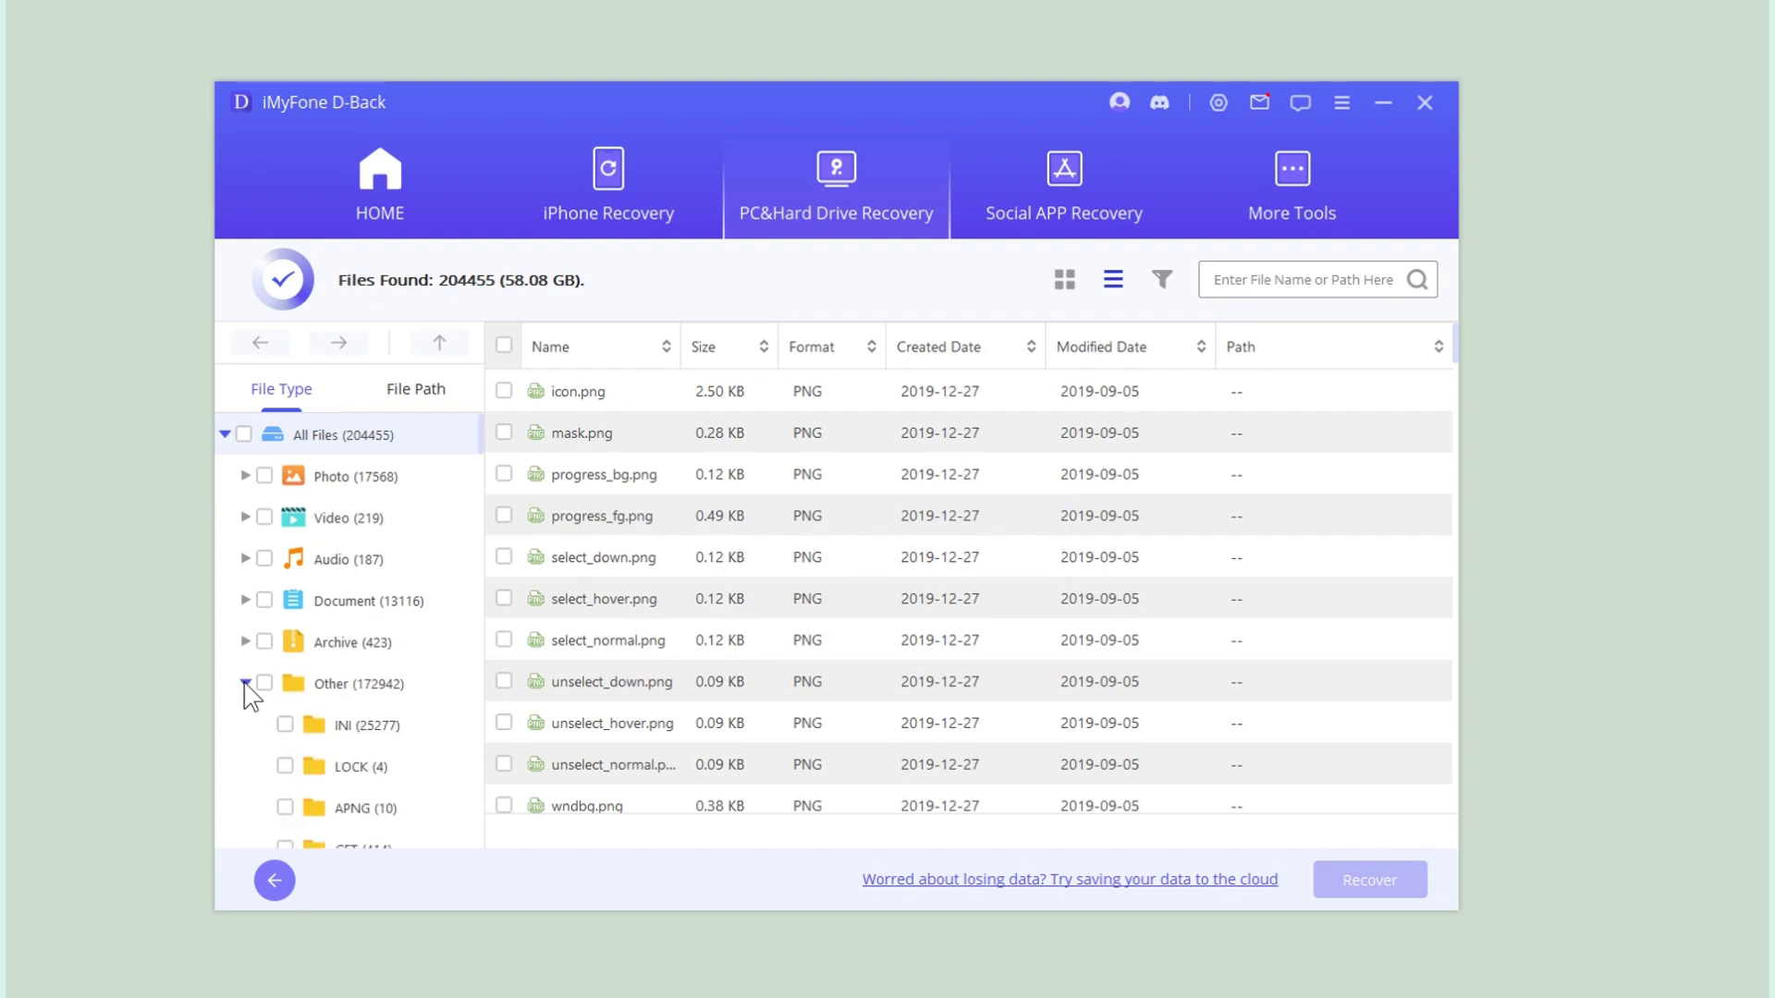
pyautogui.click(245, 600)
pyautogui.scroll(-2, 305, 702)
pyautogui.click(344, 688)
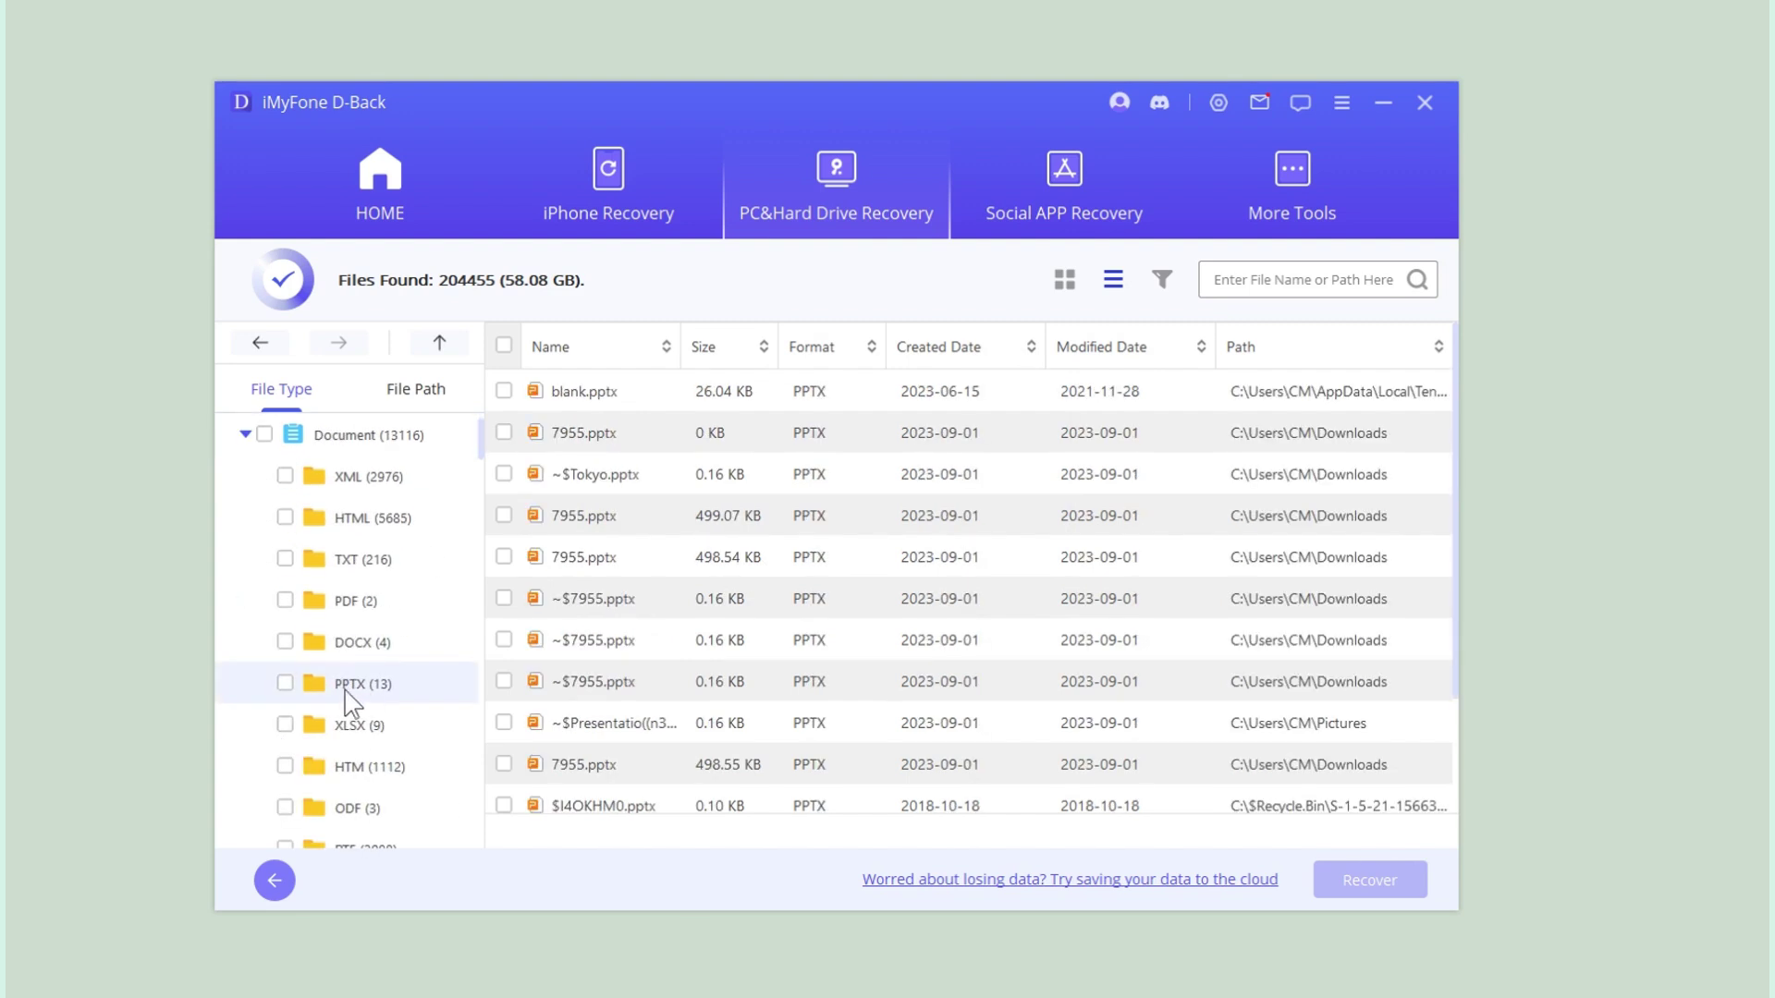
pyautogui.scroll(-1, 664, 730)
pyautogui.scroll(1, 659, 740)
pyautogui.click(504, 558)
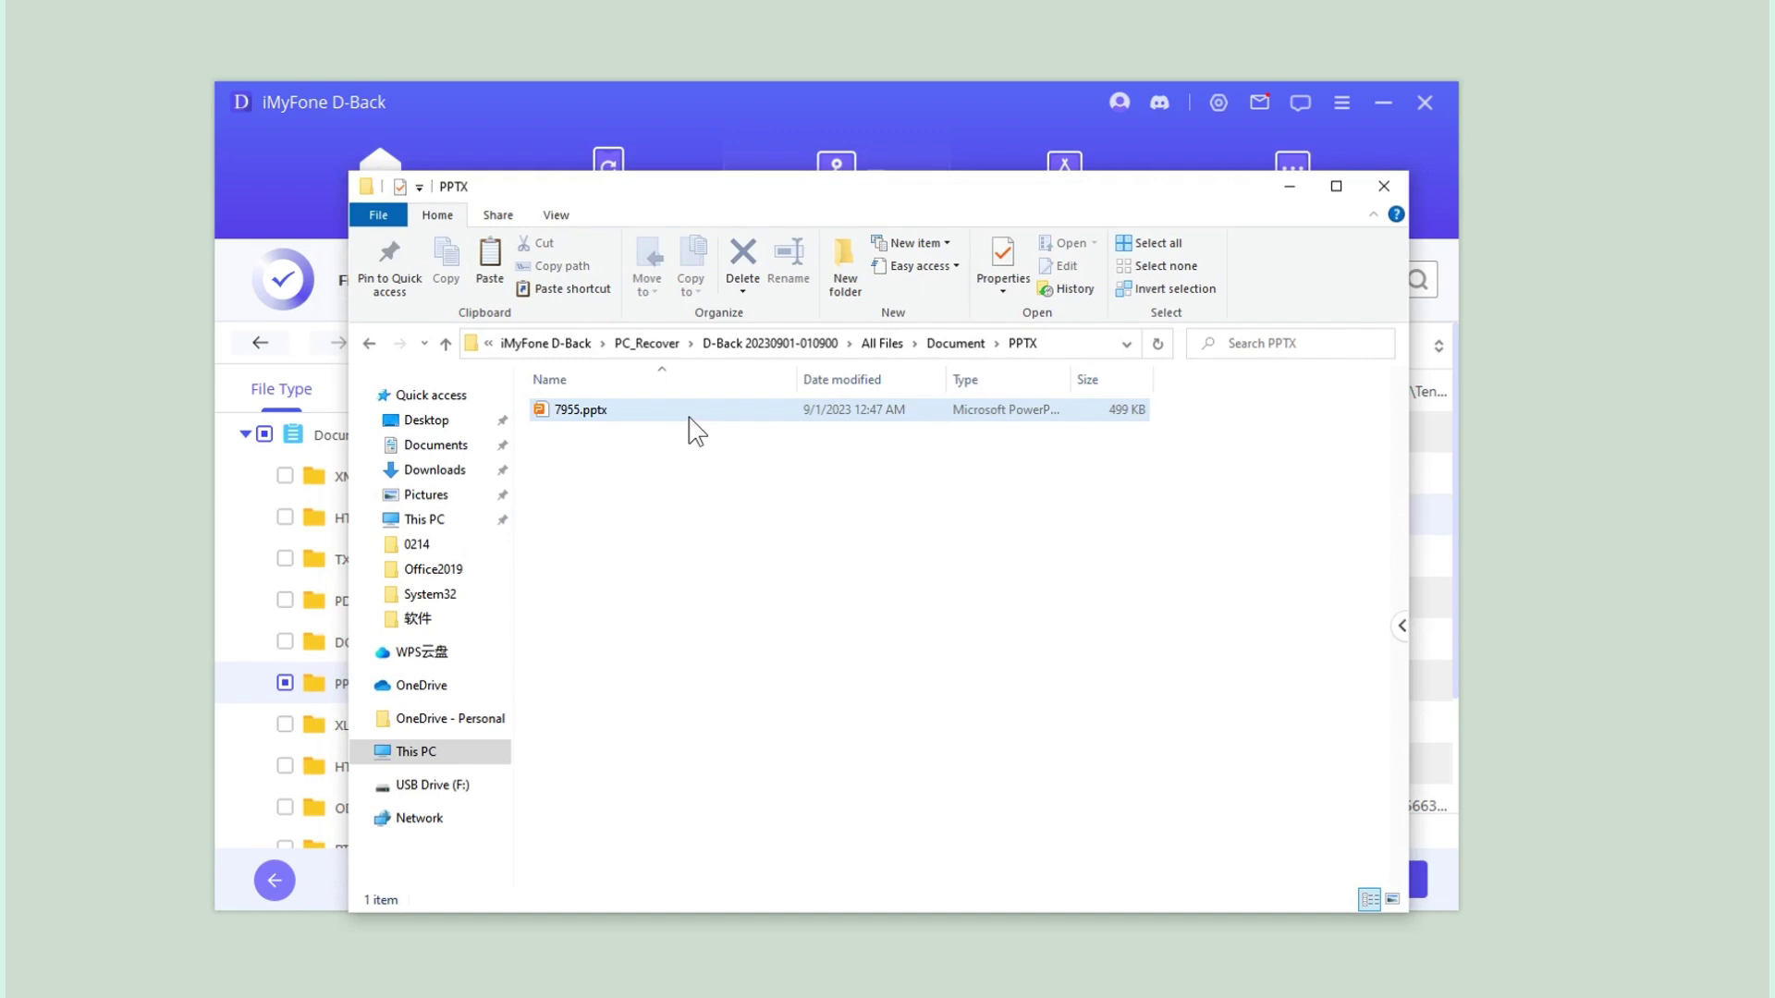
# Open the recovered 7955.pptx and step through its slides from slide 3 to THANKS
pyautogui.doubleClick(690, 417)
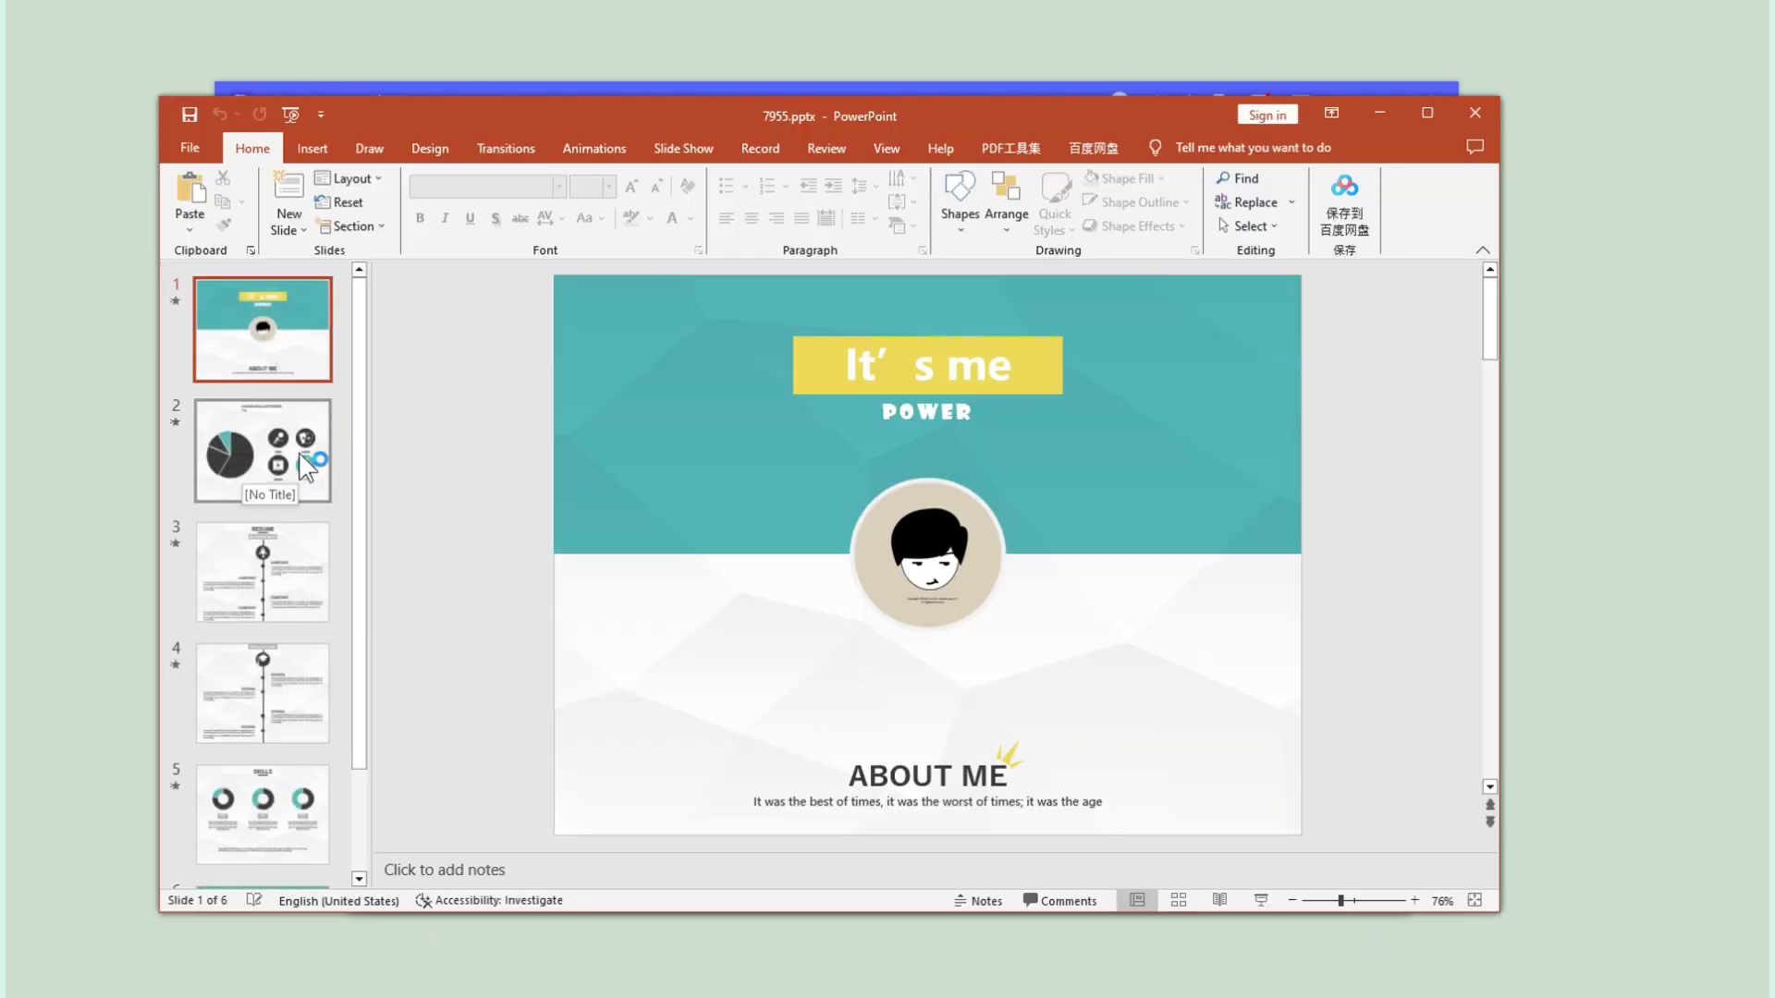
pyautogui.click(244, 578)
pyautogui.press('Down')
pyautogui.press('Down')
pyautogui.press('Down')
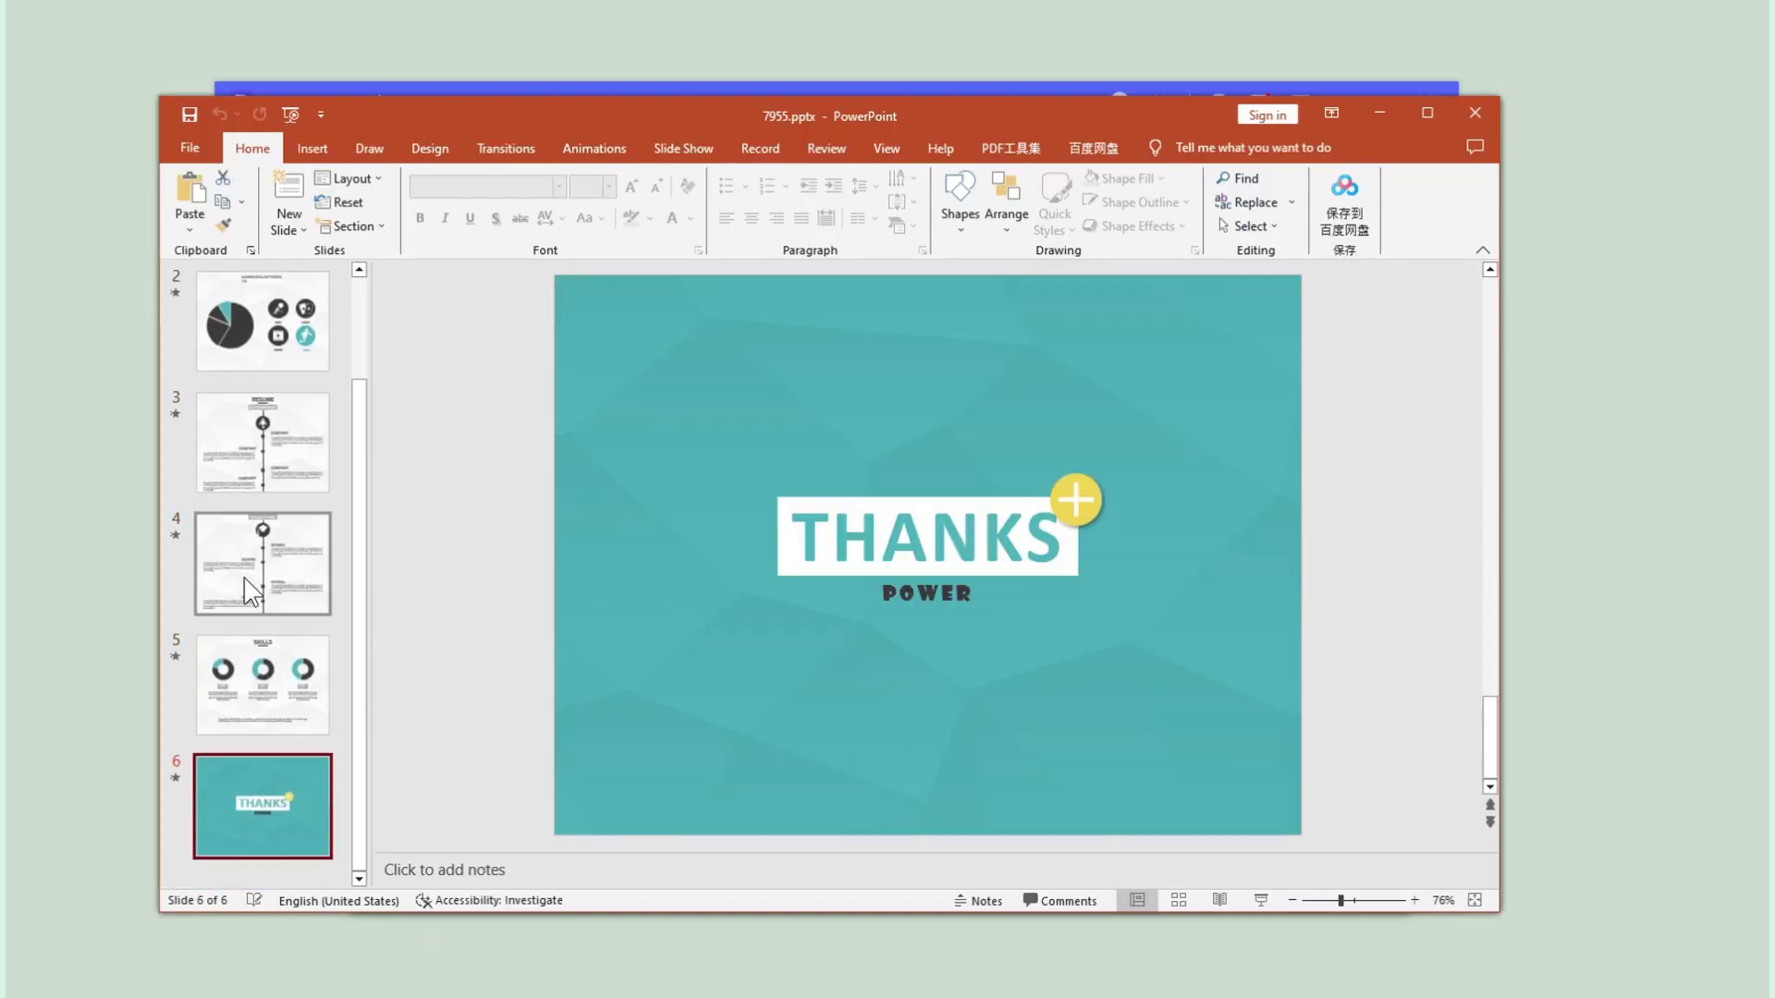
pyautogui.press('Up')
pyautogui.scroll(3, 296, 496)
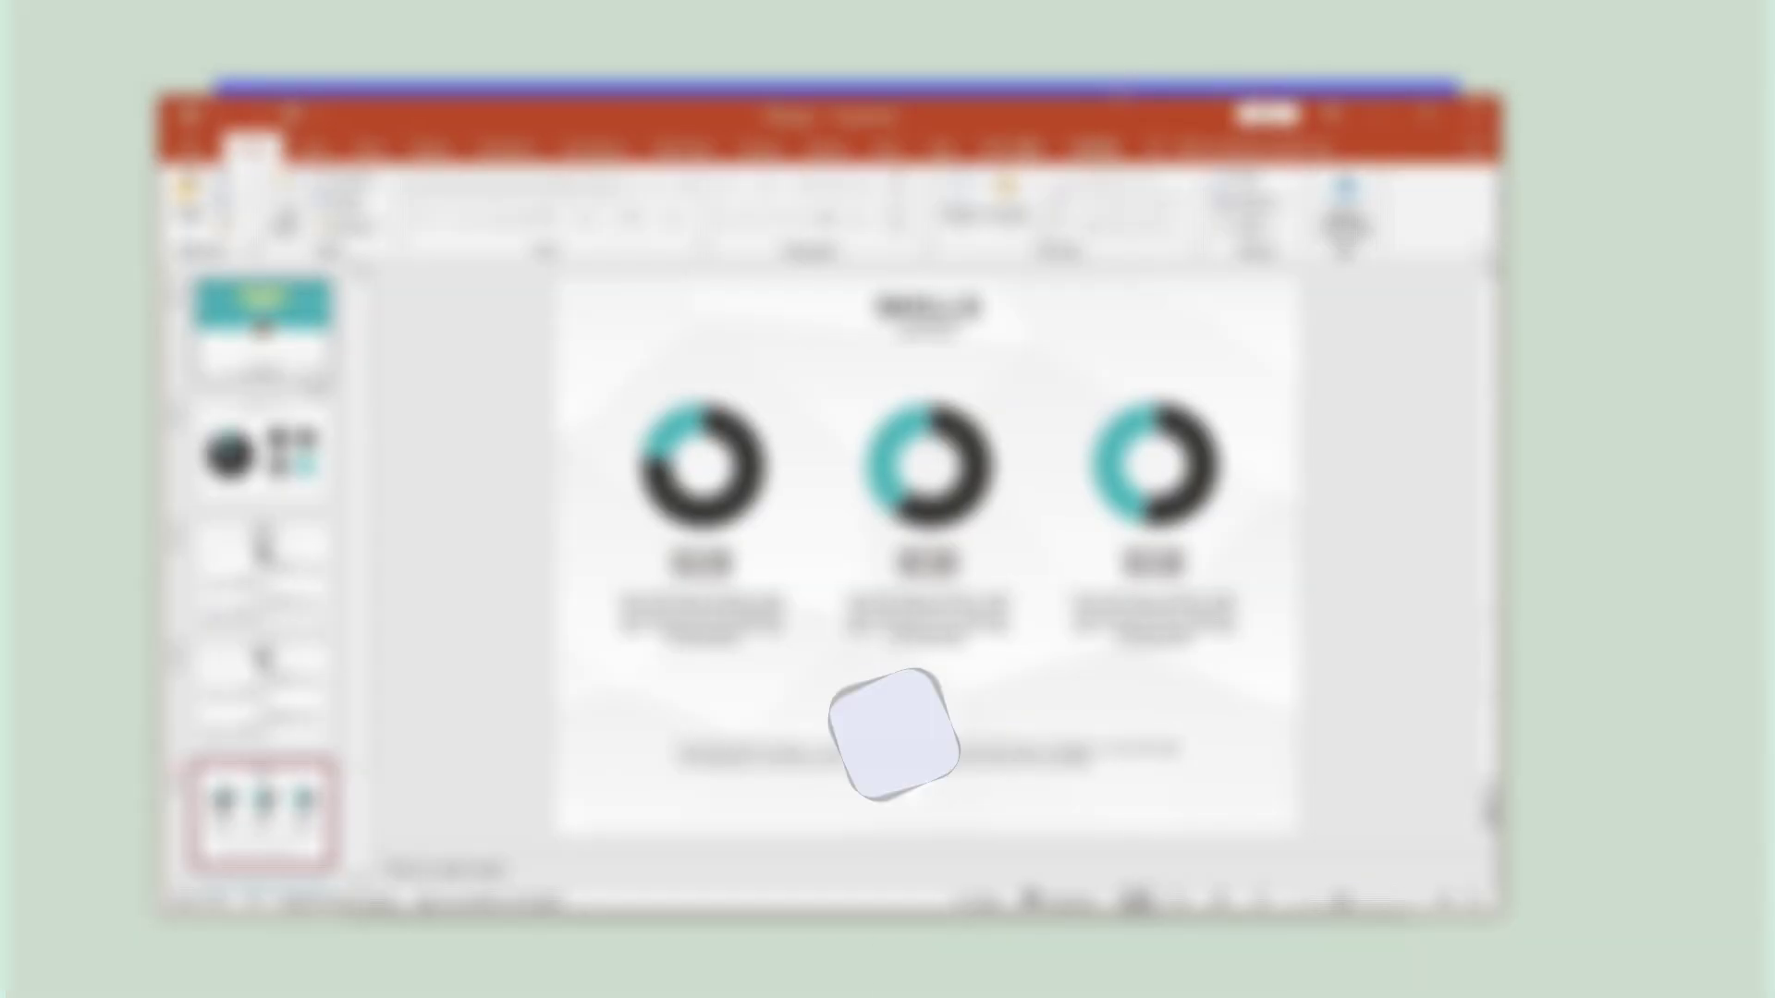